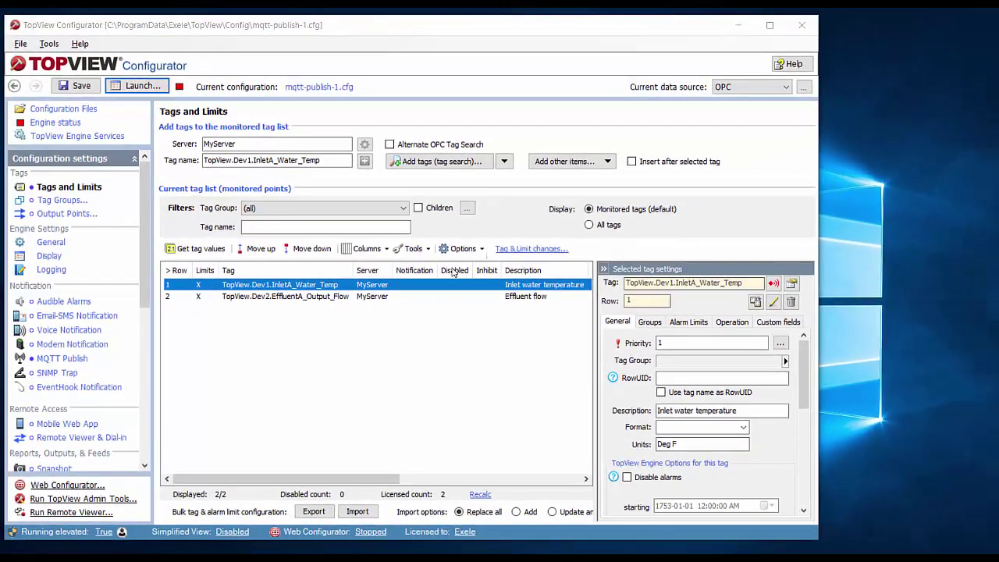
# - Enable MQTT publishing for the mqtt-publish-1.cfg configuration
pyautogui.click(141, 86)
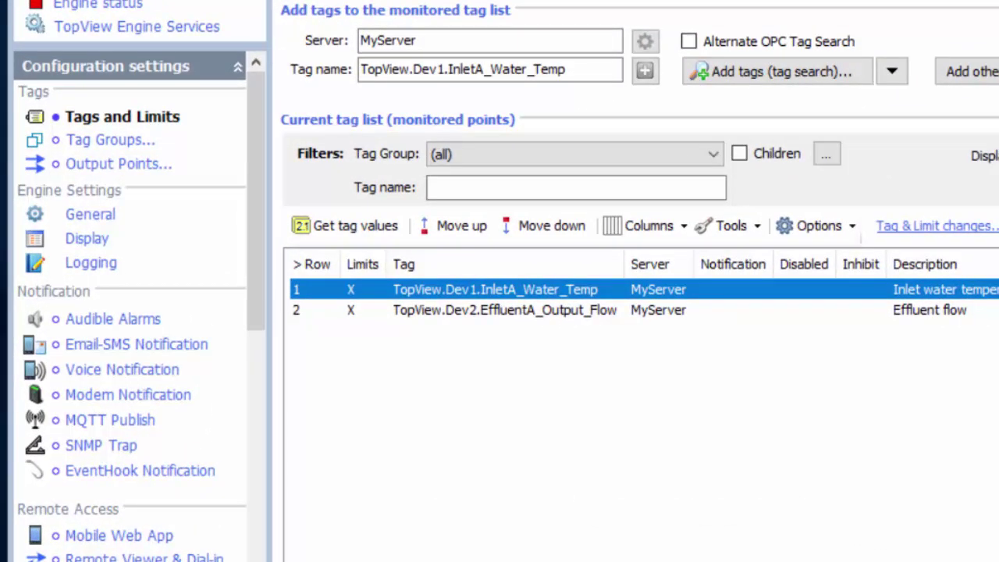
pyautogui.click(110, 420)
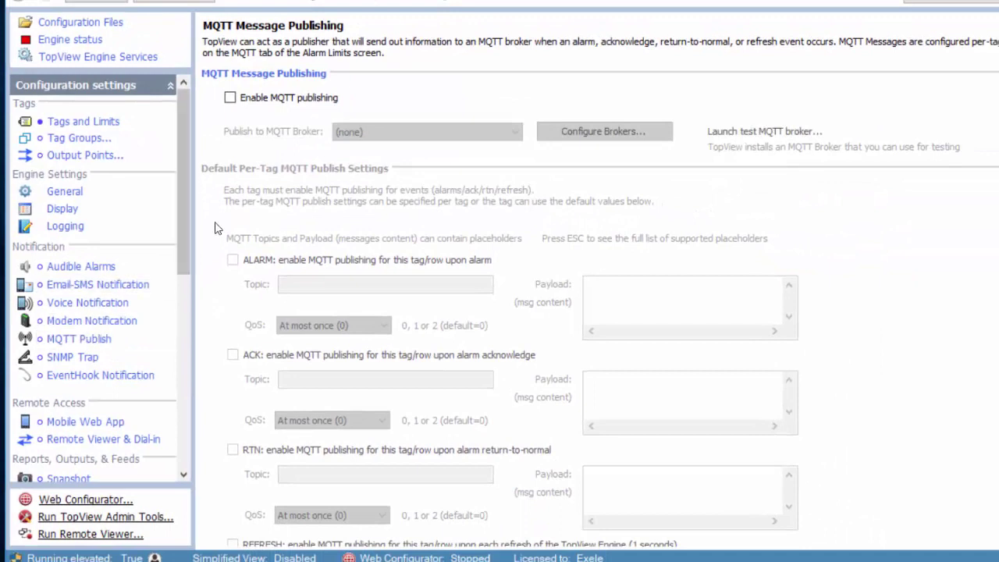
pyautogui.click(267, 99)
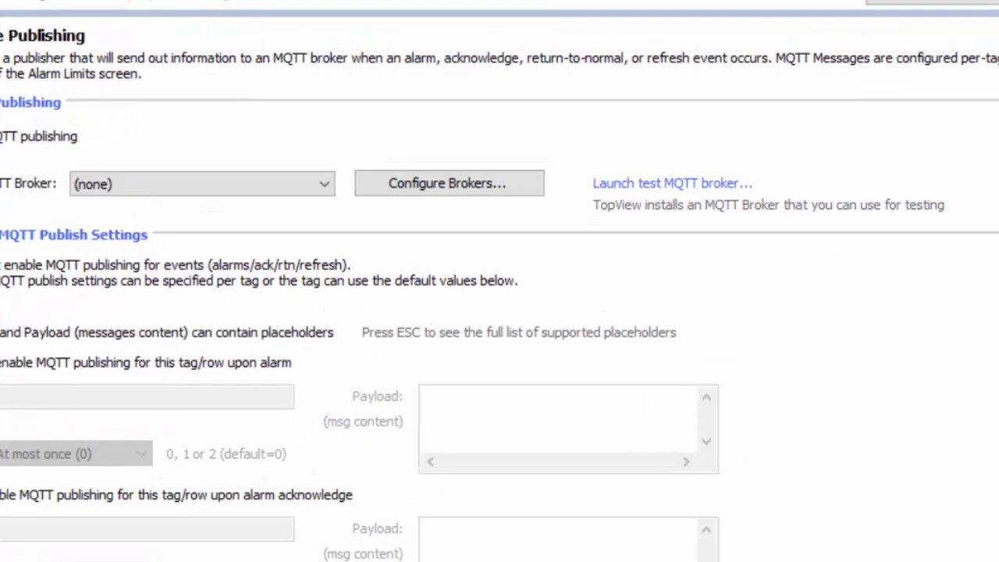
# - Launch the test MQTT broker and decline running its message simulator
pyautogui.click(670, 183)
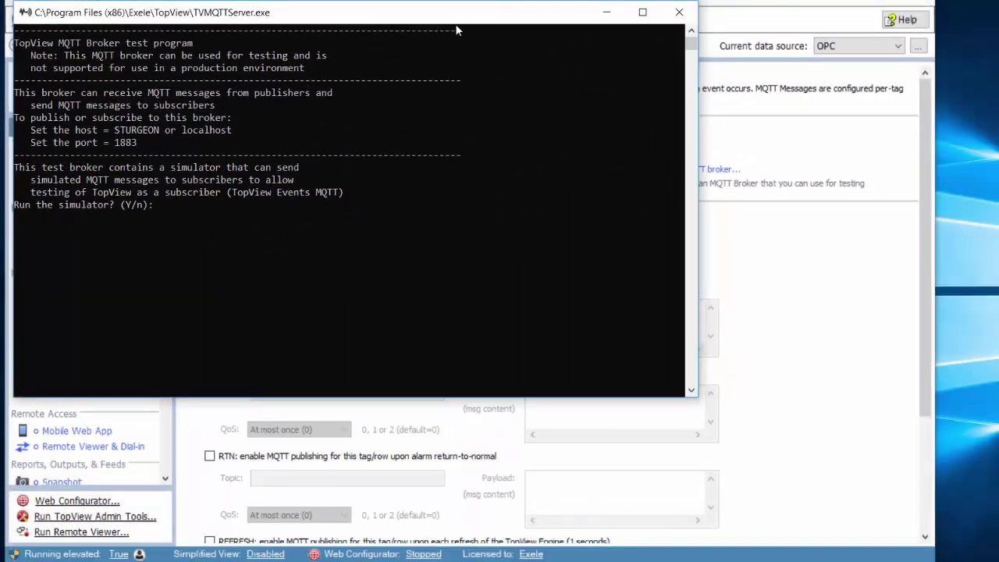
pyautogui.moveTo(534, 19); pyautogui.dragTo(751, 86)
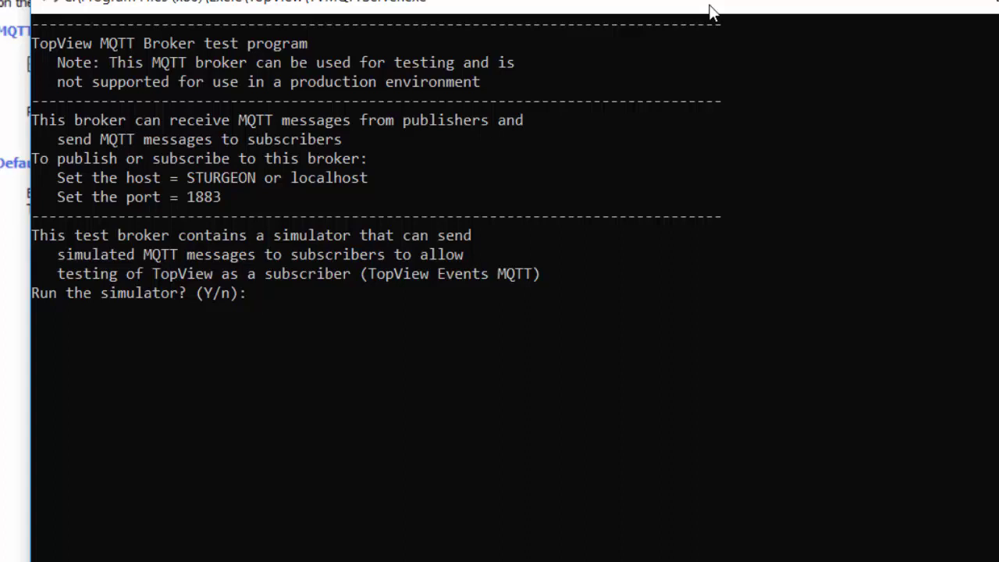
pyautogui.write('n')
pyautogui.press('Return')
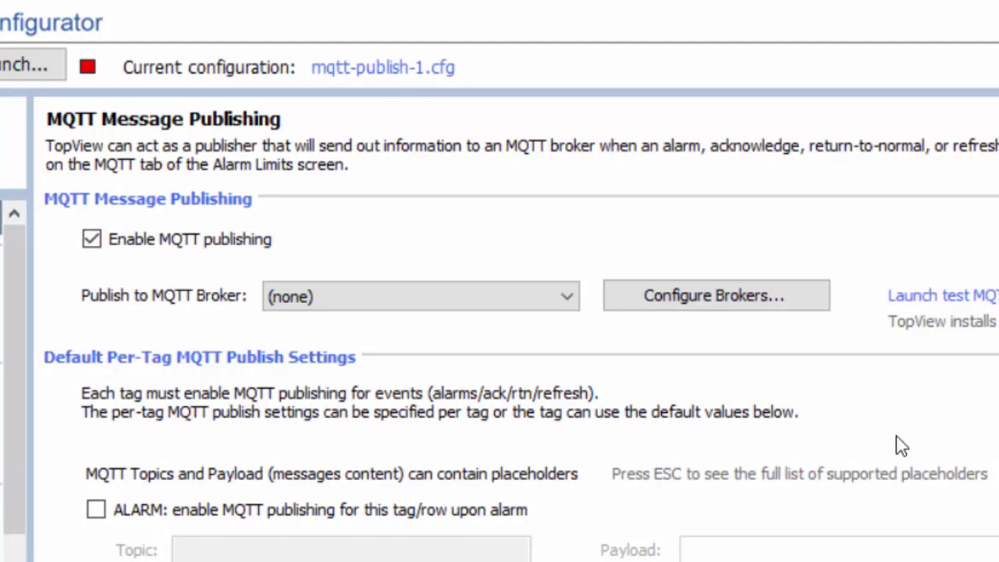
# - Create a new MQTT broker alias named Test Broker
pyautogui.click(691, 296)
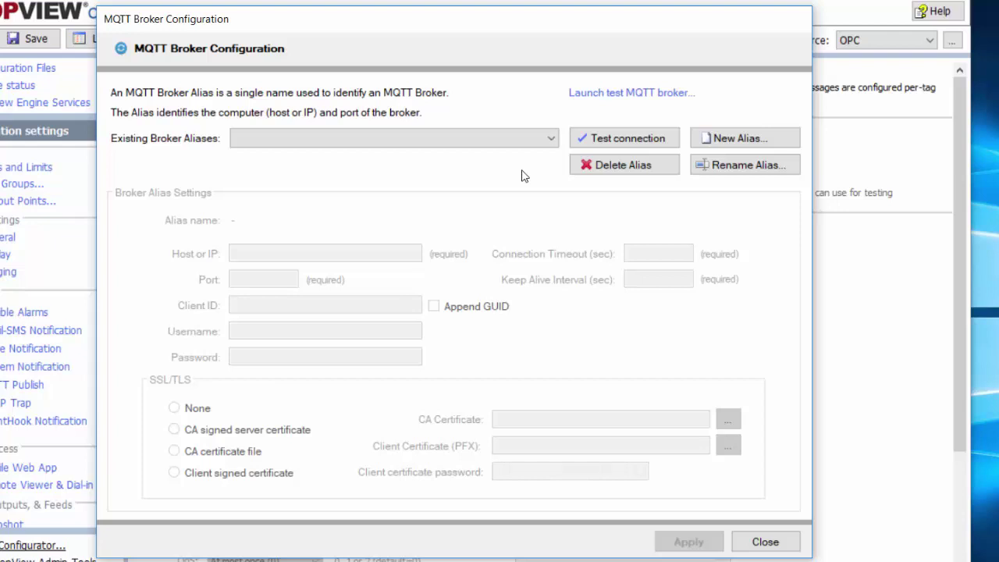
pyautogui.click(731, 141)
pyautogui.write('Tes')
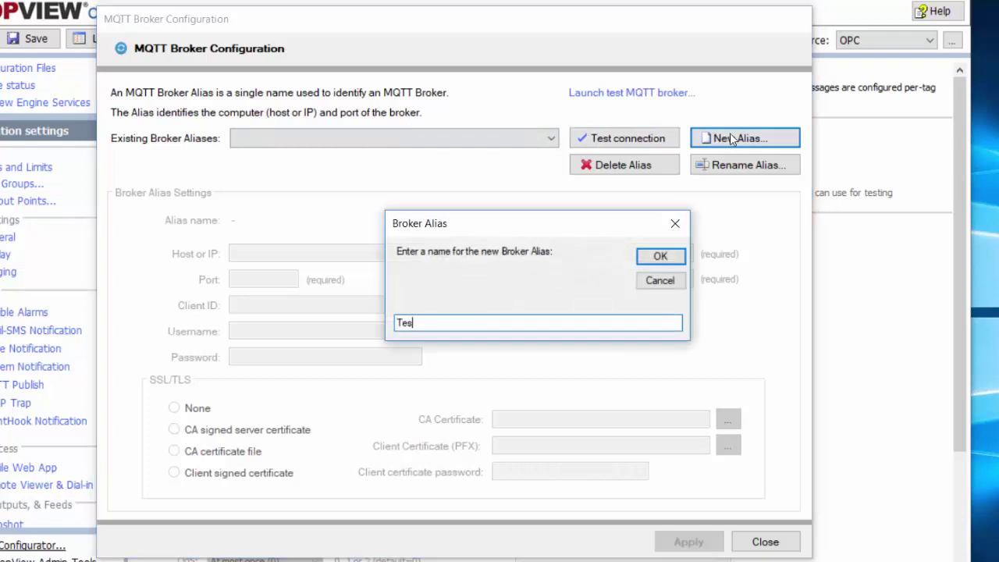
pyautogui.write('t Booker')
pyautogui.click(660, 256)
# - Set the Test Broker alias host to localhost, apply it and test the connection
pyautogui.click(341, 254)
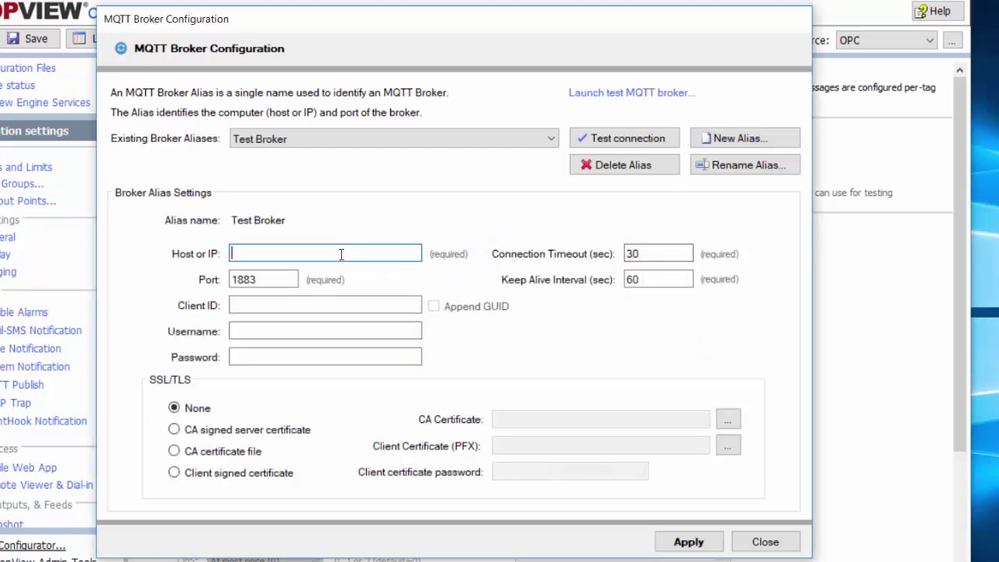
pyautogui.write('localhost')
pyautogui.click(702, 544)
pyautogui.click(605, 140)
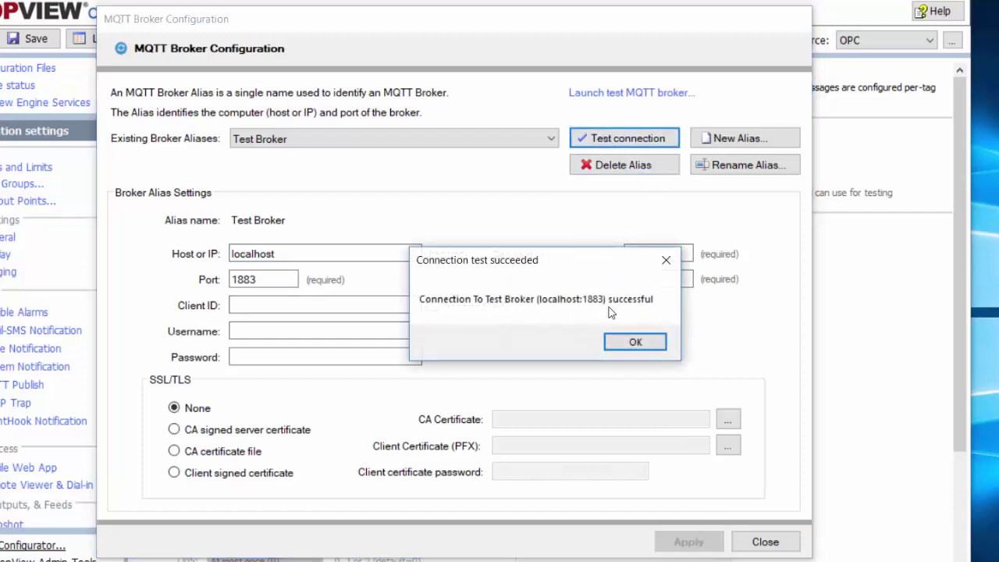
pyautogui.click(633, 342)
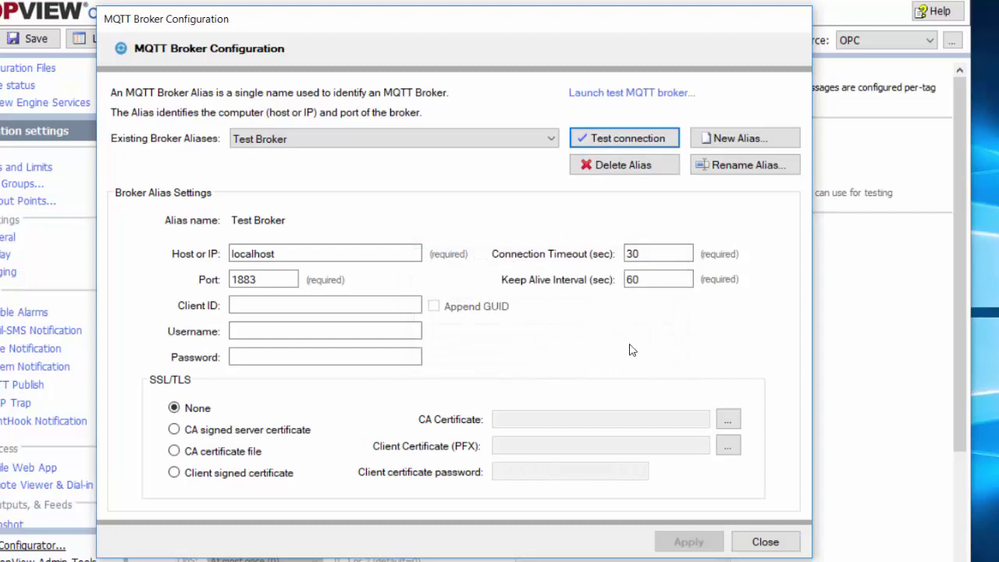
pyautogui.click(784, 549)
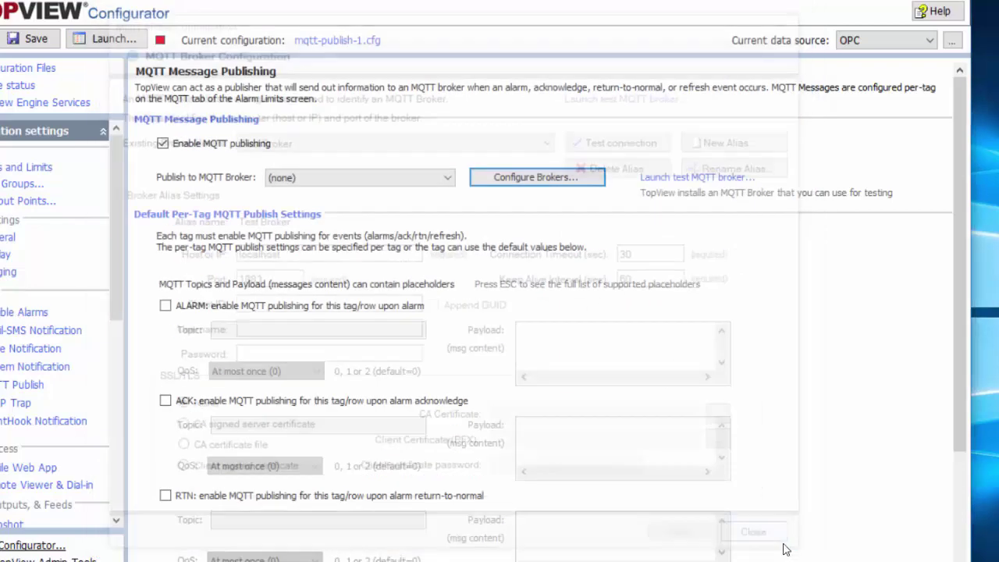
# - Choose Test Broker as the broker to publish to and save the configuration
pyautogui.click(417, 181)
pyautogui.click(307, 206)
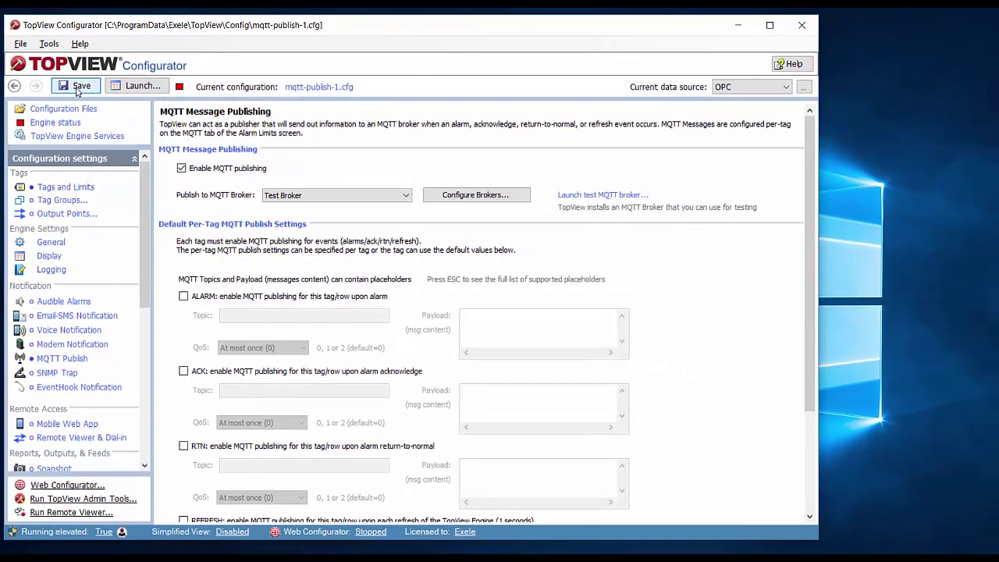
pyautogui.click(34, 40)
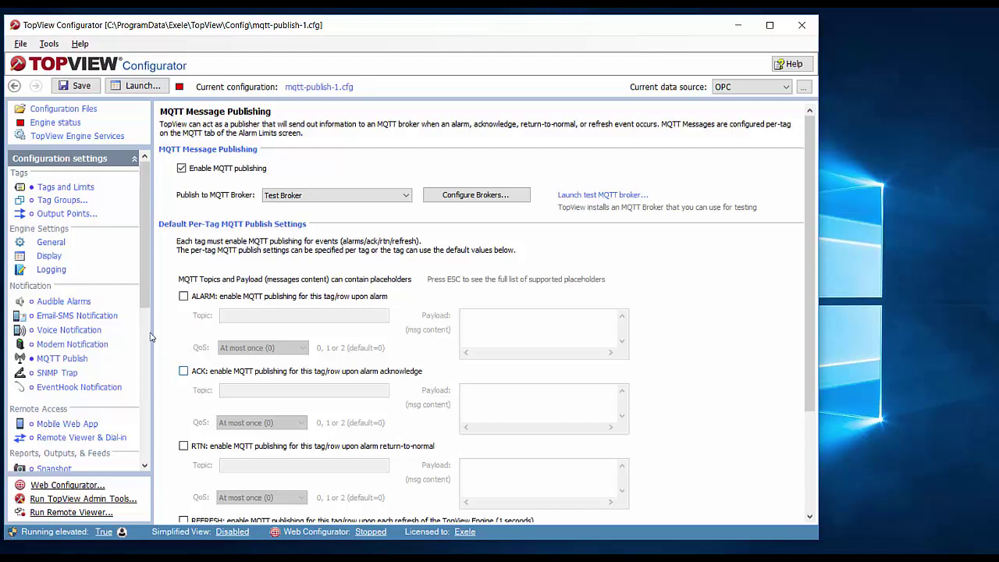
# - Enable MQTT publishing upon alarm for the TopView.Dev1.InletA_Water_Temp tag with the topic topview/demo/%tag%
pyautogui.click(67, 190)
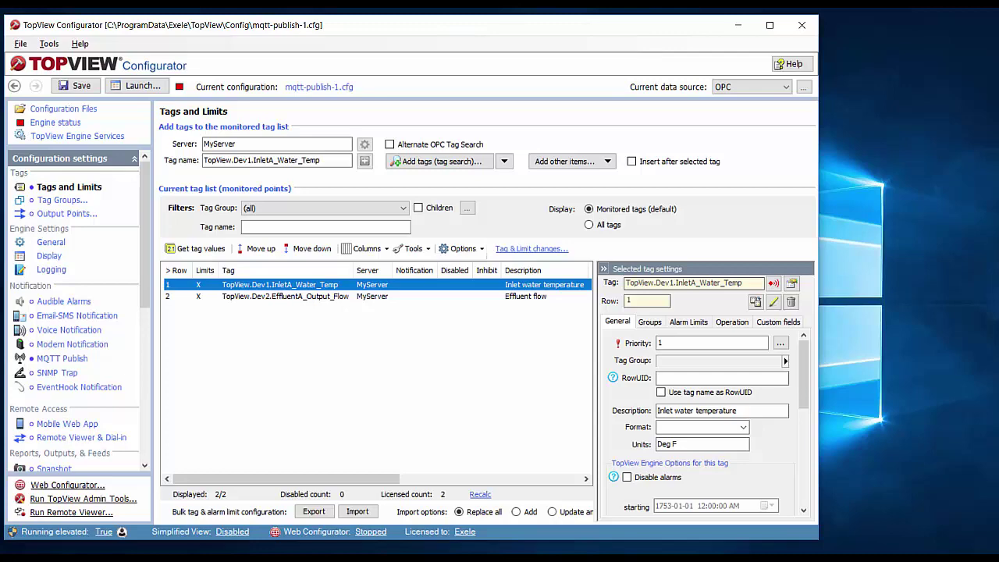
pyautogui.doubleClick(310, 286)
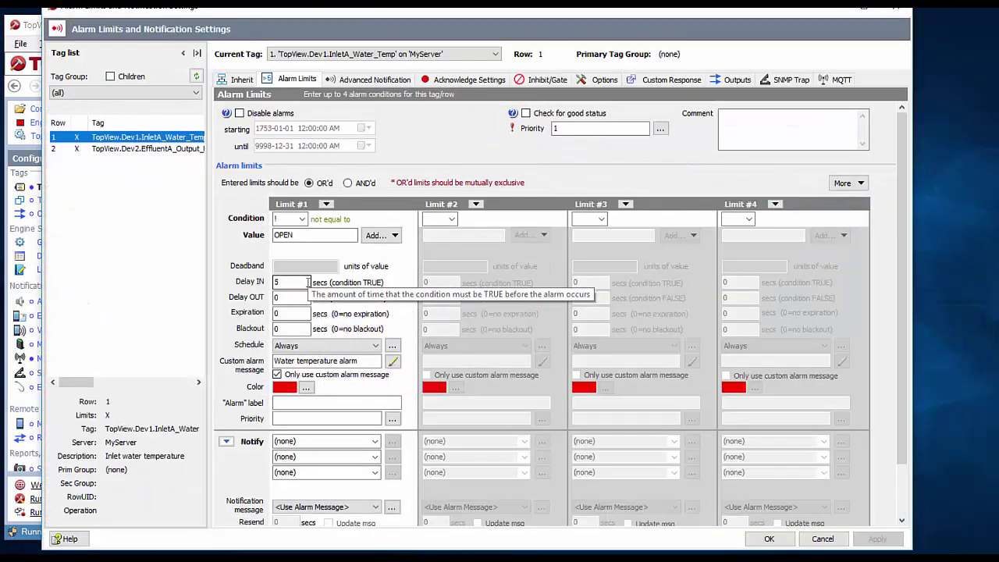
pyautogui.click(840, 81)
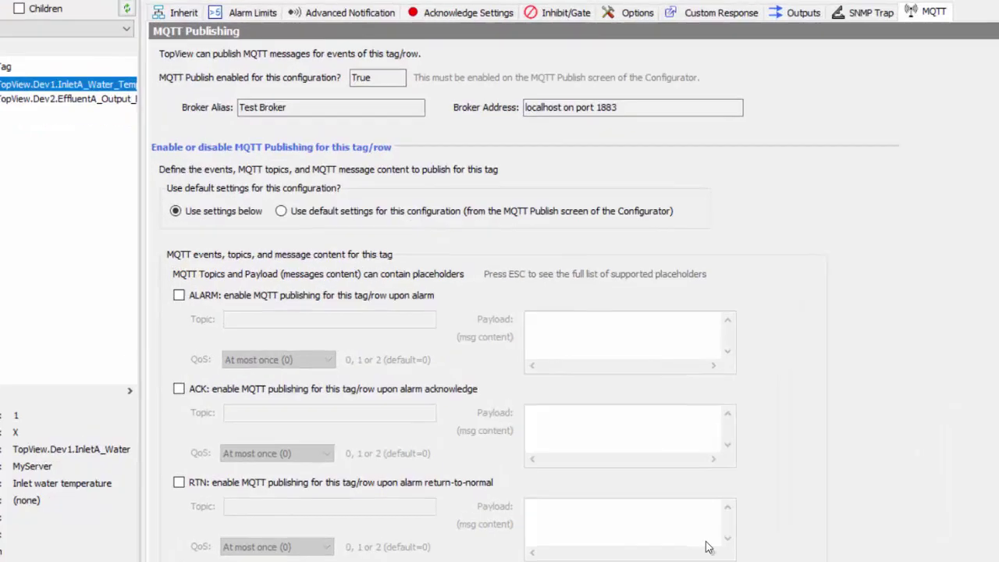
pyautogui.click(119, 291)
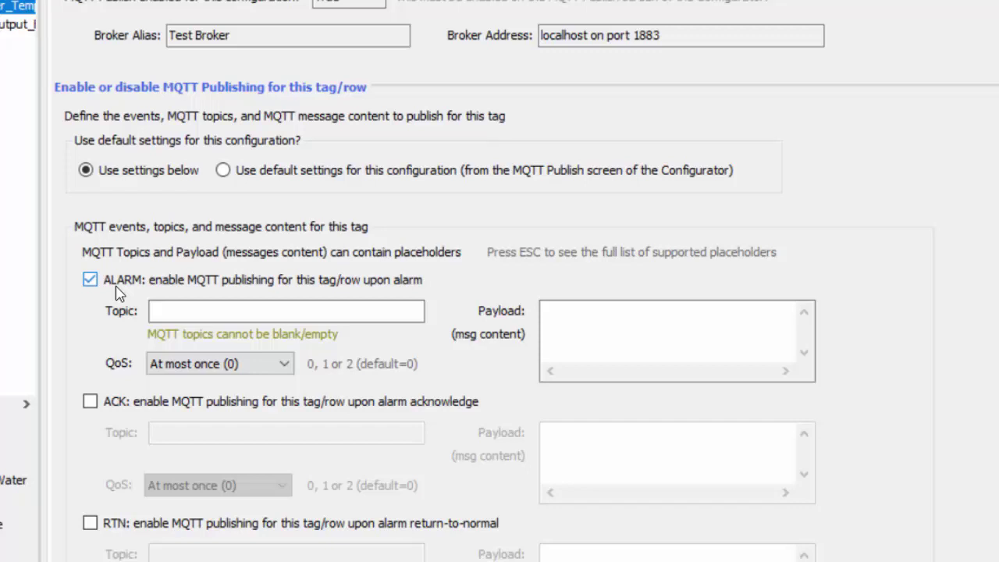
pyautogui.click(175, 310)
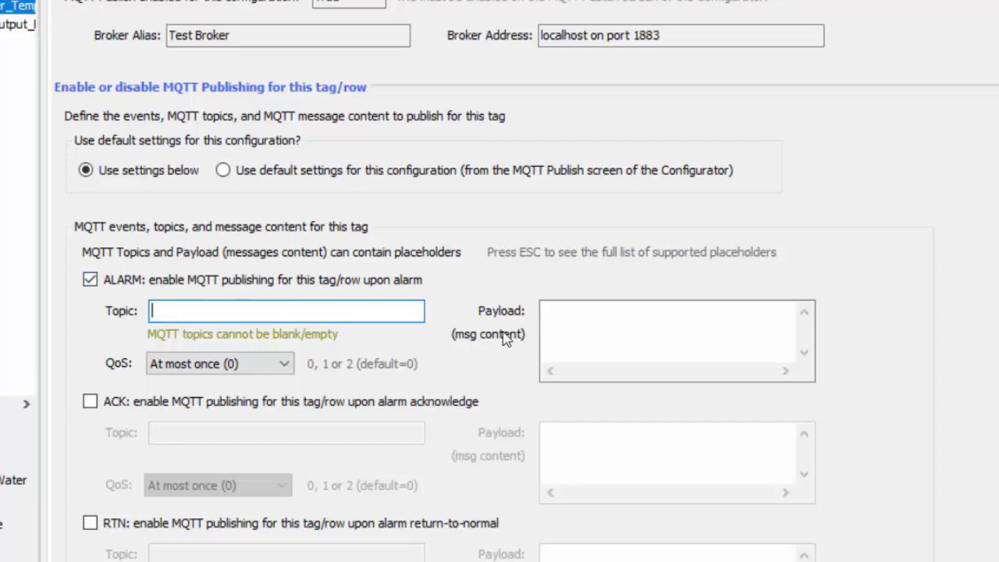
pyautogui.write('topview/d')
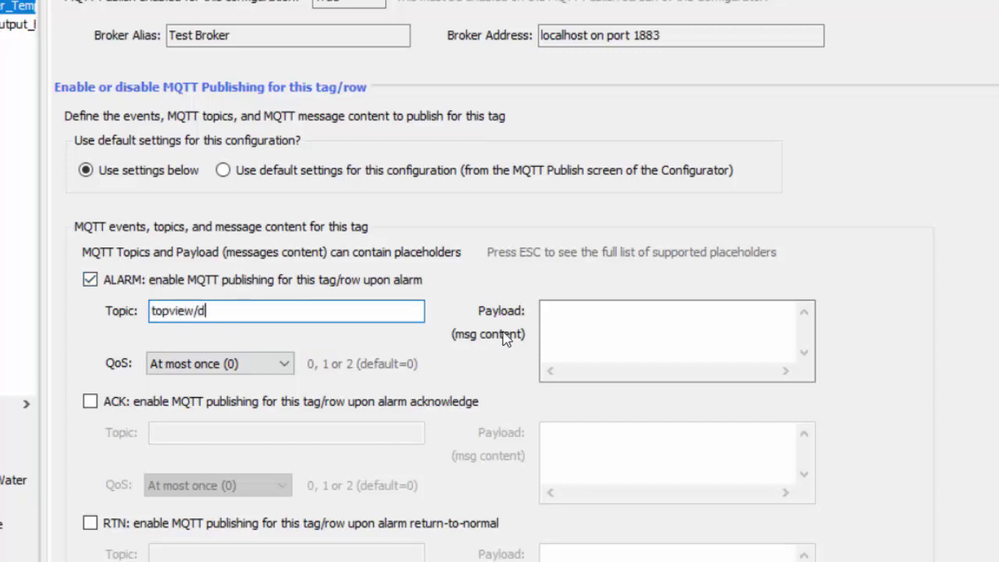
pyautogui.write('emo/%tag%')
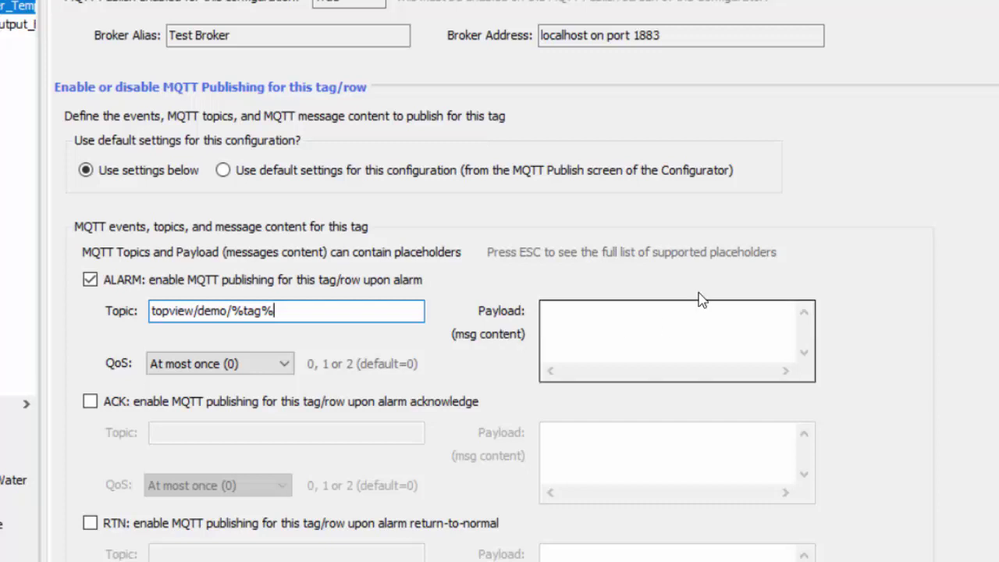
# - Set the water temperature tag's alarm payload to "ALARM %currenttime:HH:mm:ss%" and apply the tag settings
pyautogui.click(633, 314)
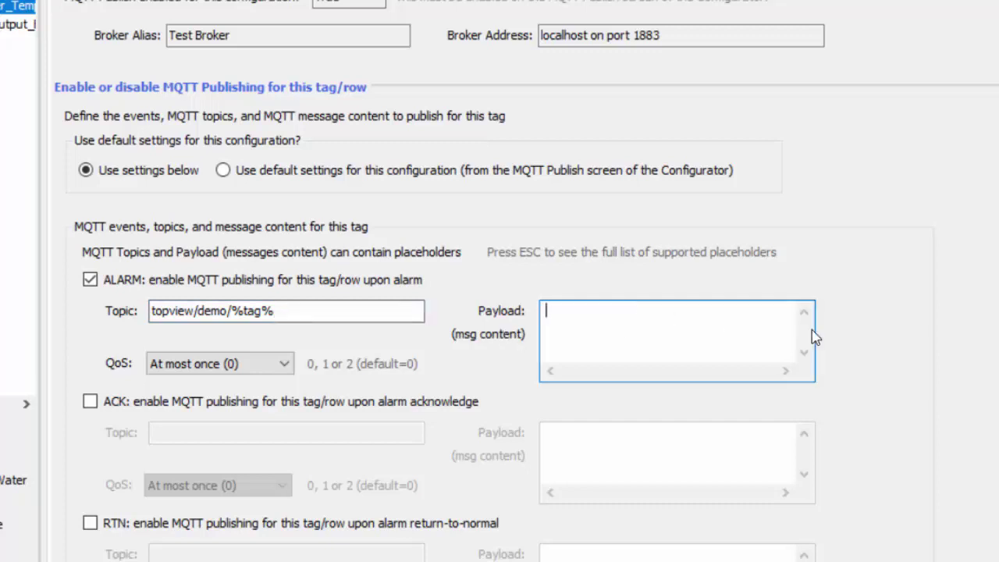
pyautogui.write('ALARM %')
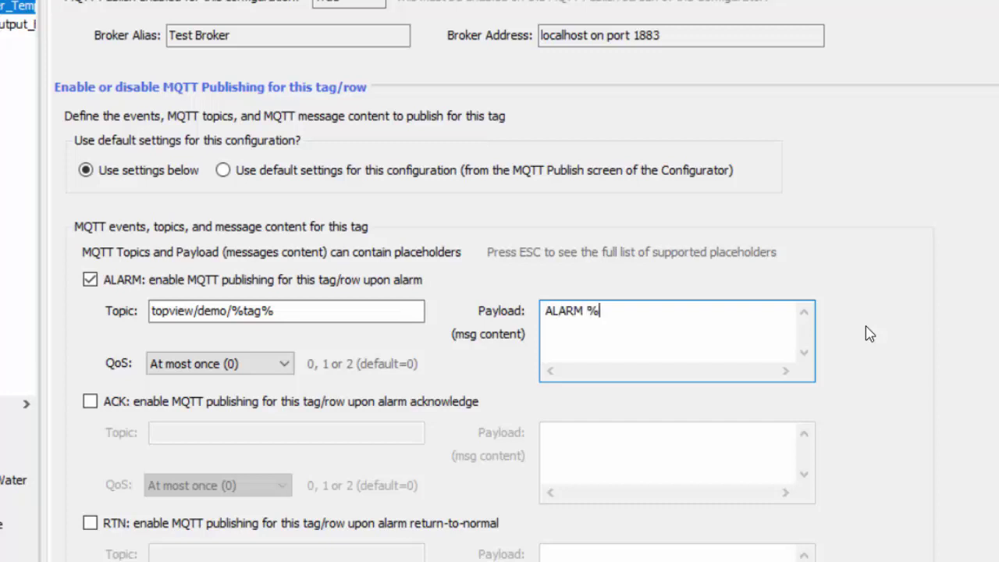
pyautogui.write('currenttime:')
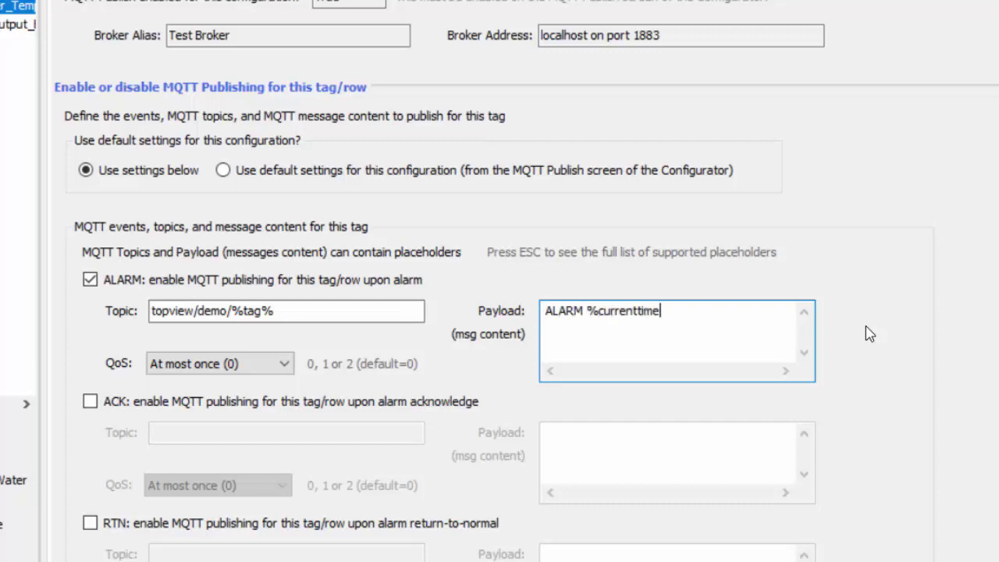
pyautogui.write('HH:mm:ss%')
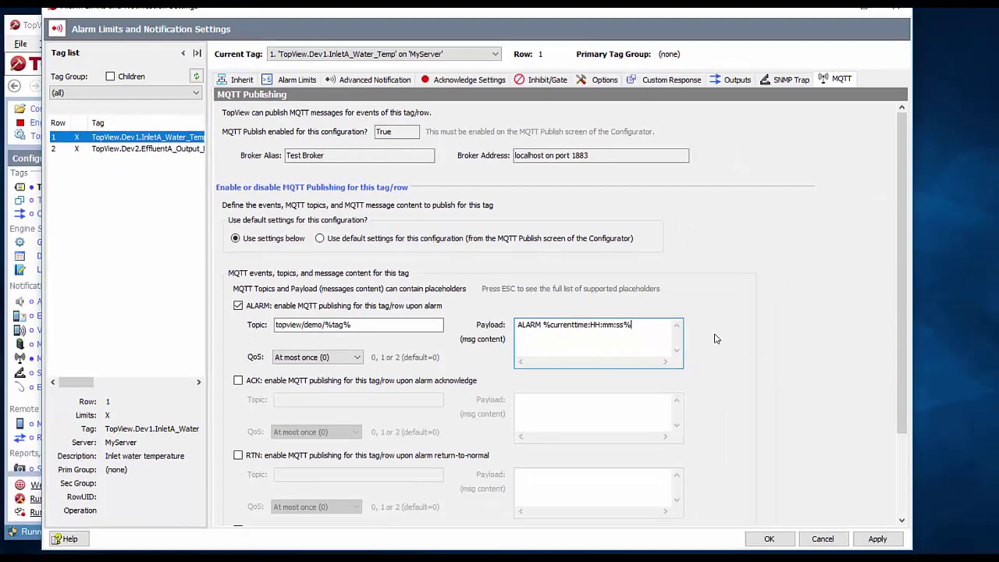
pyautogui.click(878, 539)
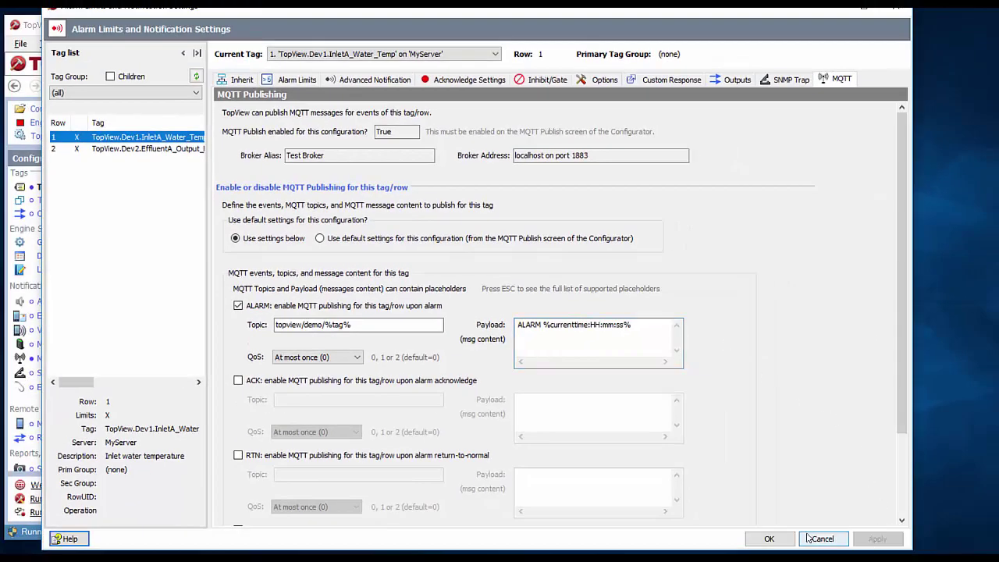
pyautogui.click(768, 540)
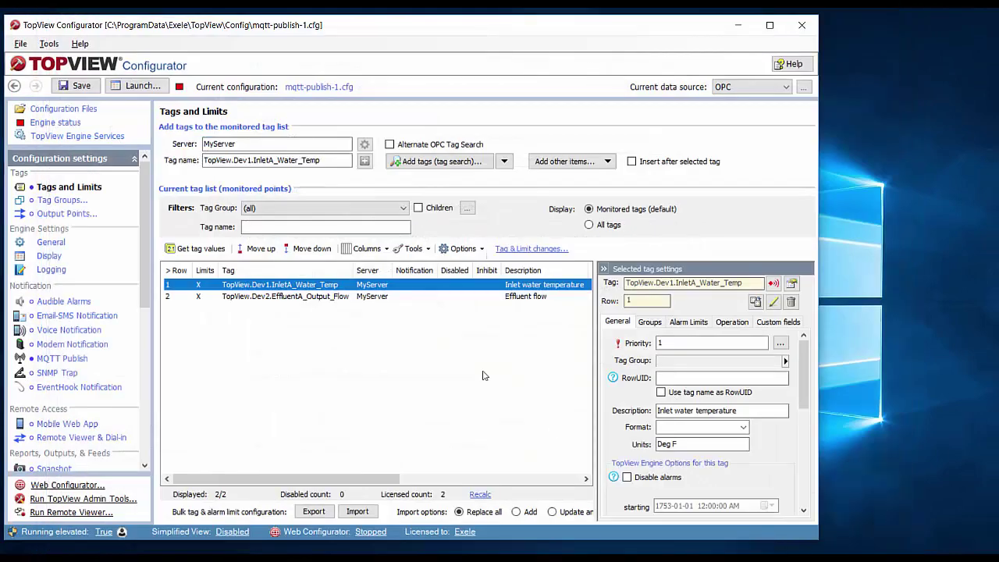
# - Save the configuration and launch its TopView Engine
pyautogui.click(73, 87)
pyautogui.click(129, 86)
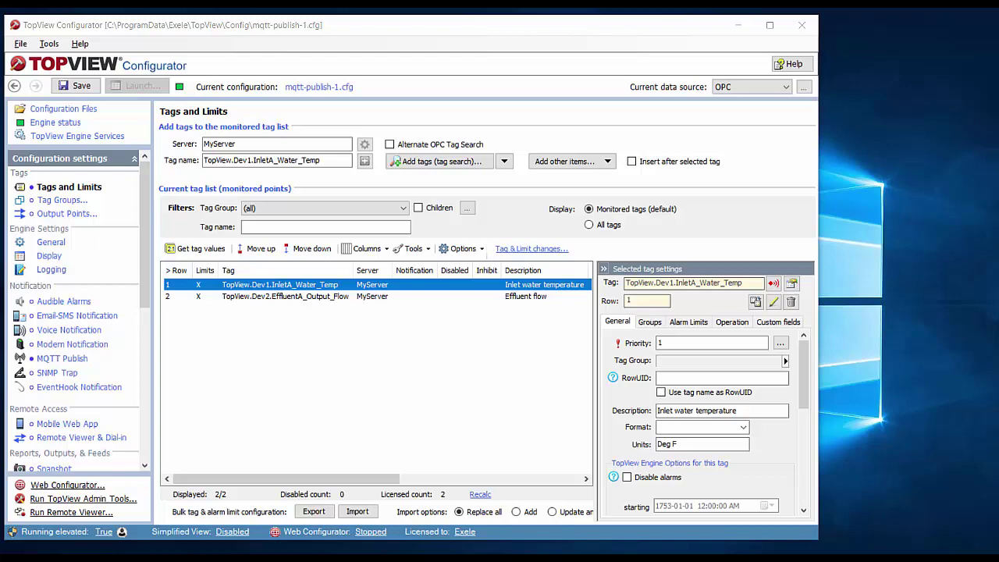
# - Enable MQTT publishing upon each refresh for the TopView.Dev2.EffluentA_Output_Flow tag with the topic topview/demo/%tag%
pyautogui.click(294, 301)
pyautogui.doubleClick(293, 300)
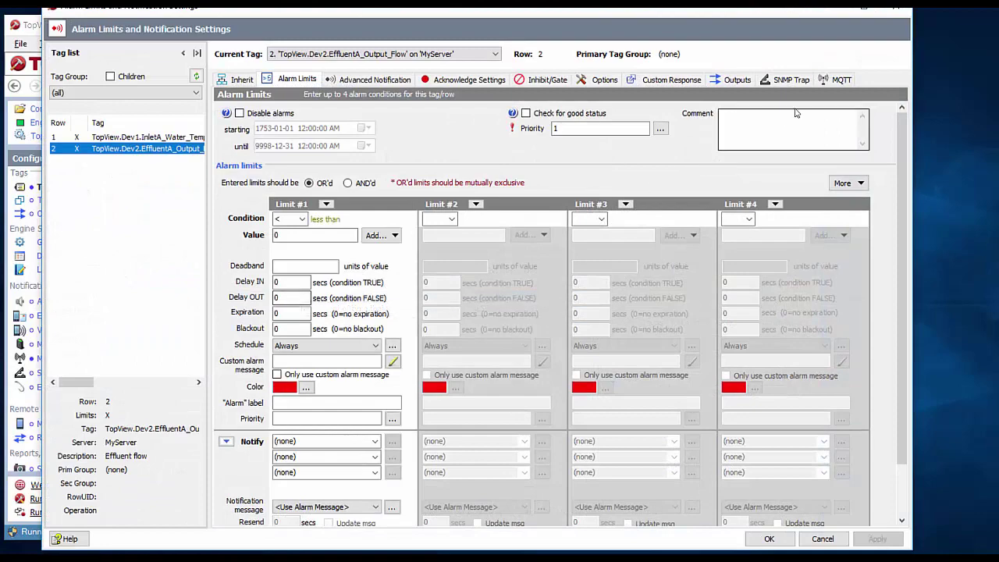
pyautogui.click(832, 80)
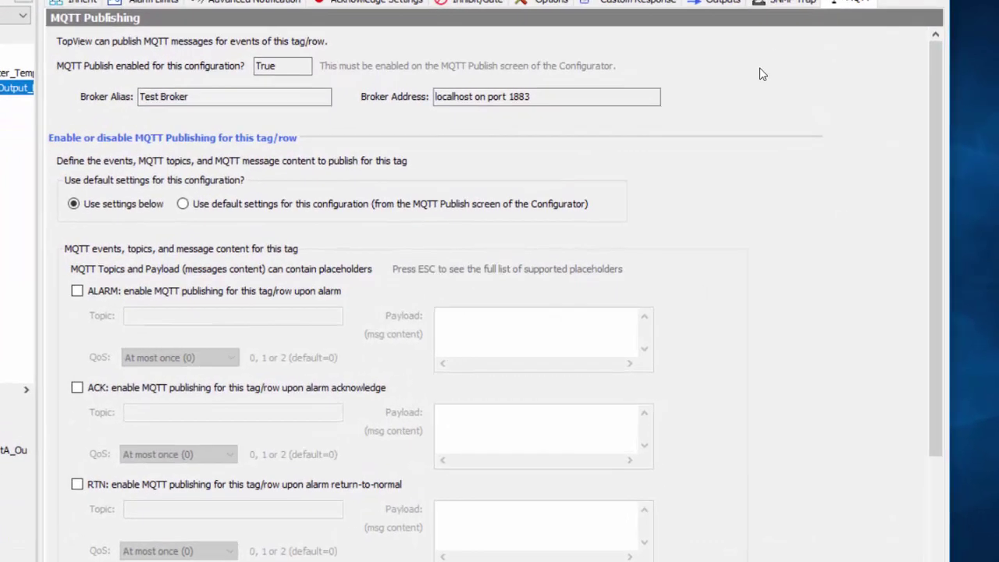
pyautogui.moveTo(933, 265); pyautogui.dragTo(903, 368)
pyautogui.click(78, 444)
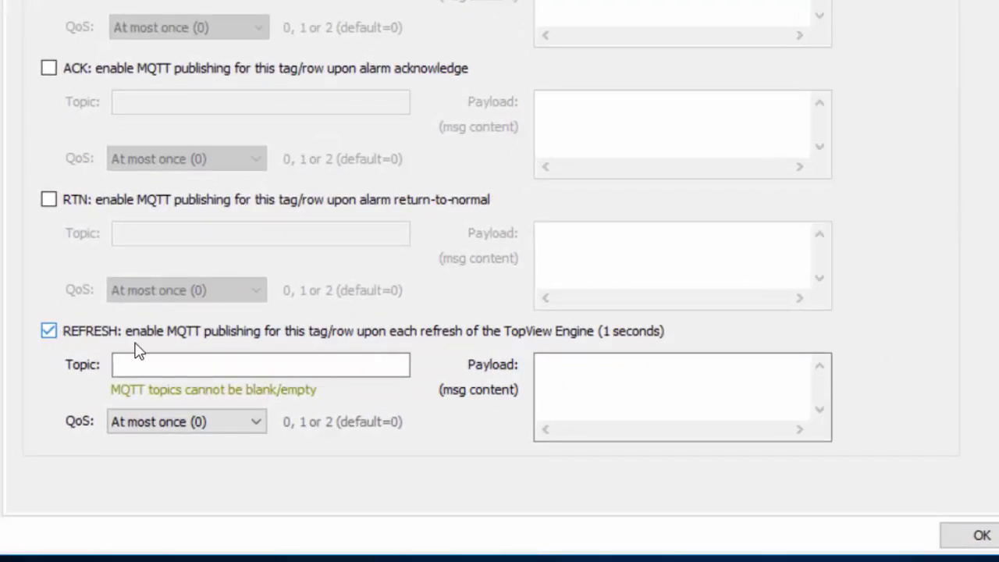
pyautogui.click(147, 365)
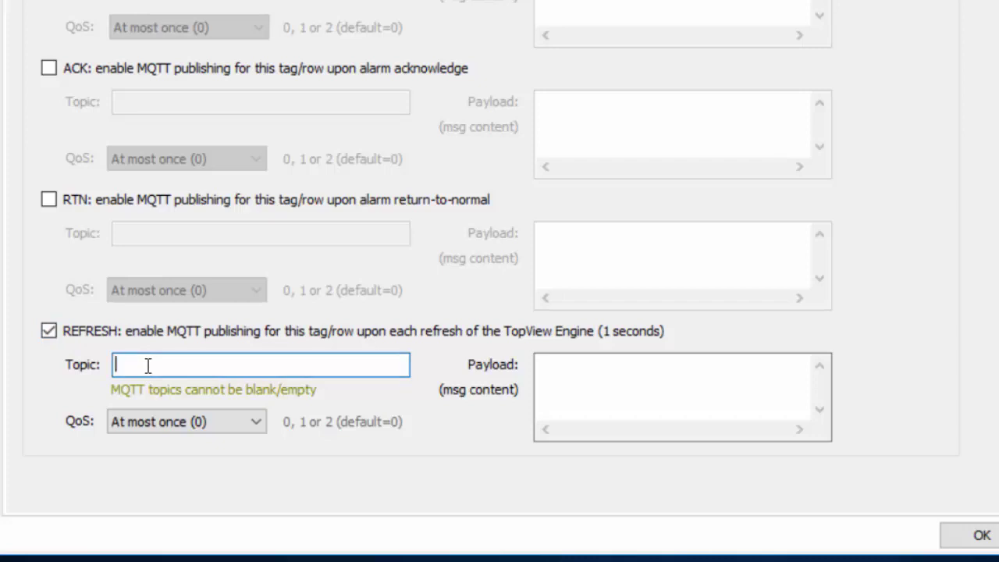
pyautogui.write('topview')
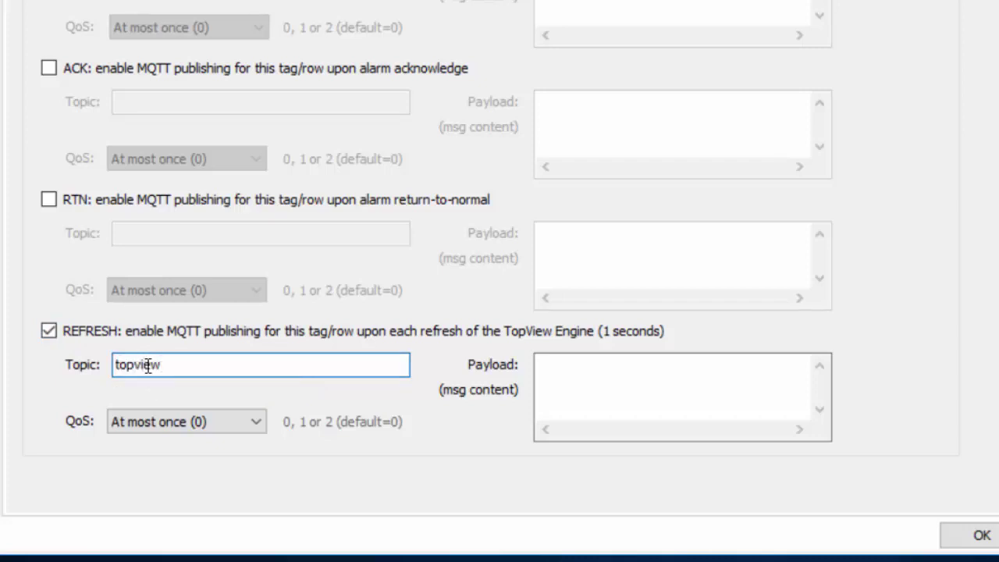
pyautogui.write('/demo/%tag%')
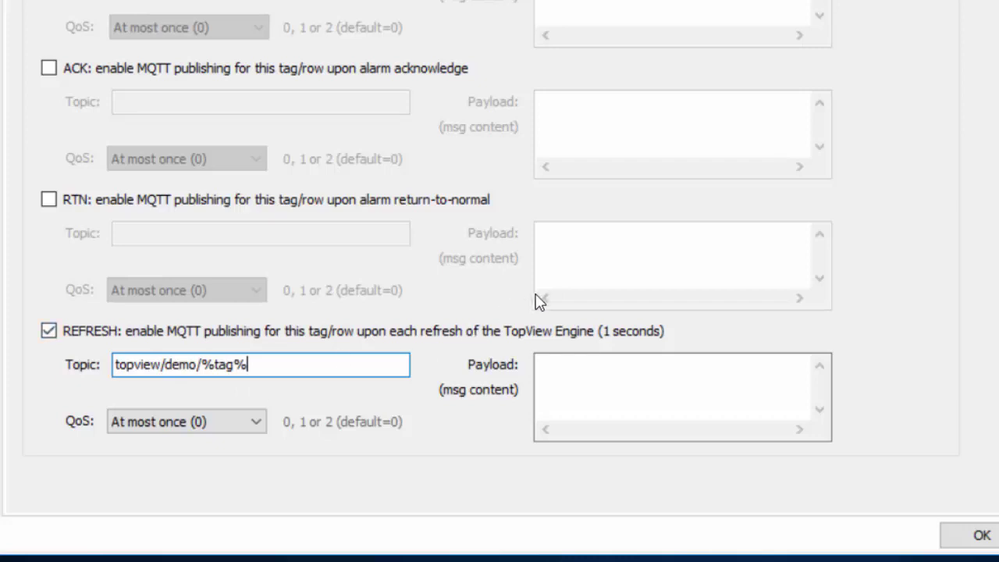
# - Set the effluent flow tag's refresh payload to "VALUE %value%", then apply and close the tag settings
pyautogui.click(586, 371)
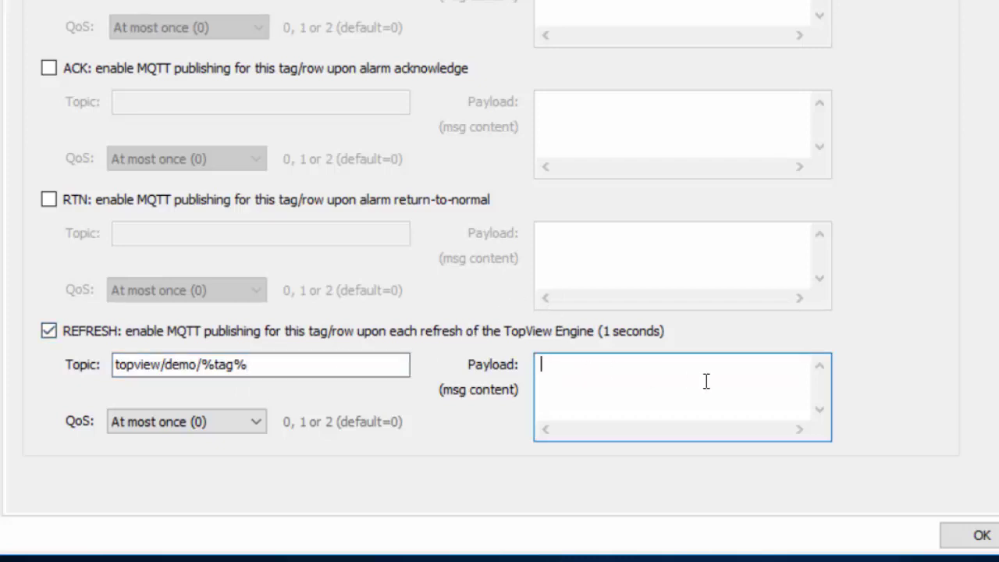
pyautogui.write('VALUE %value')
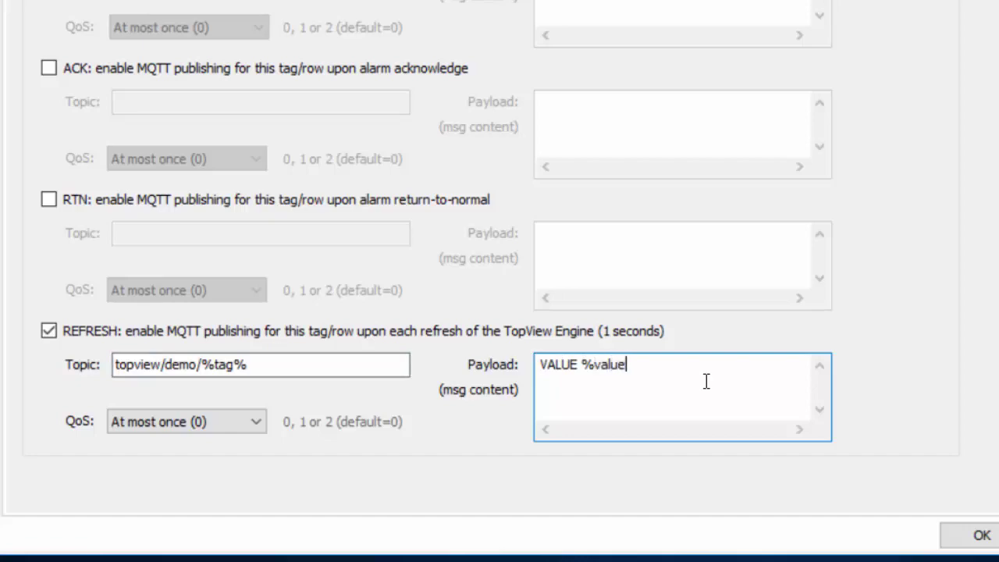
pyautogui.write('%')
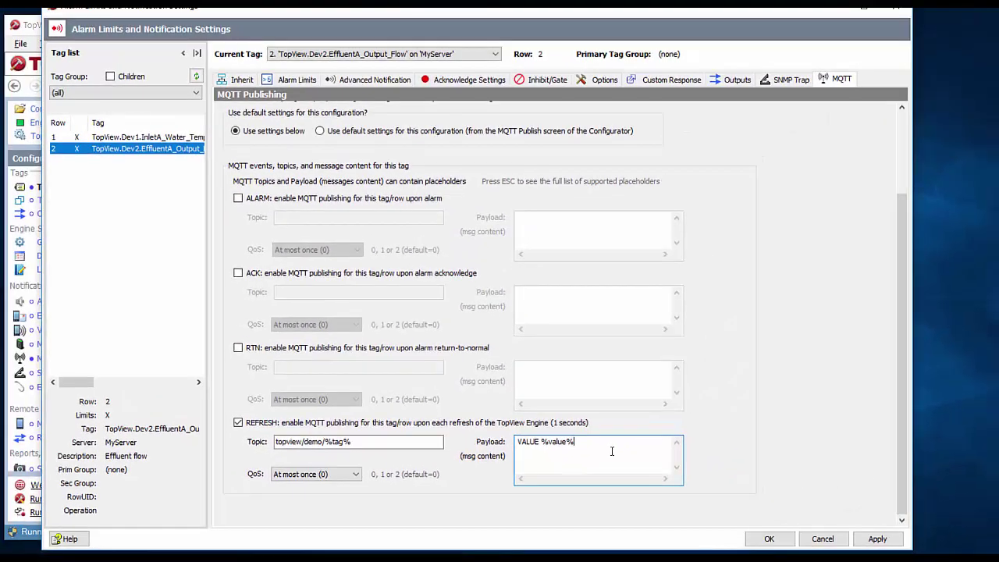
pyautogui.click(877, 538)
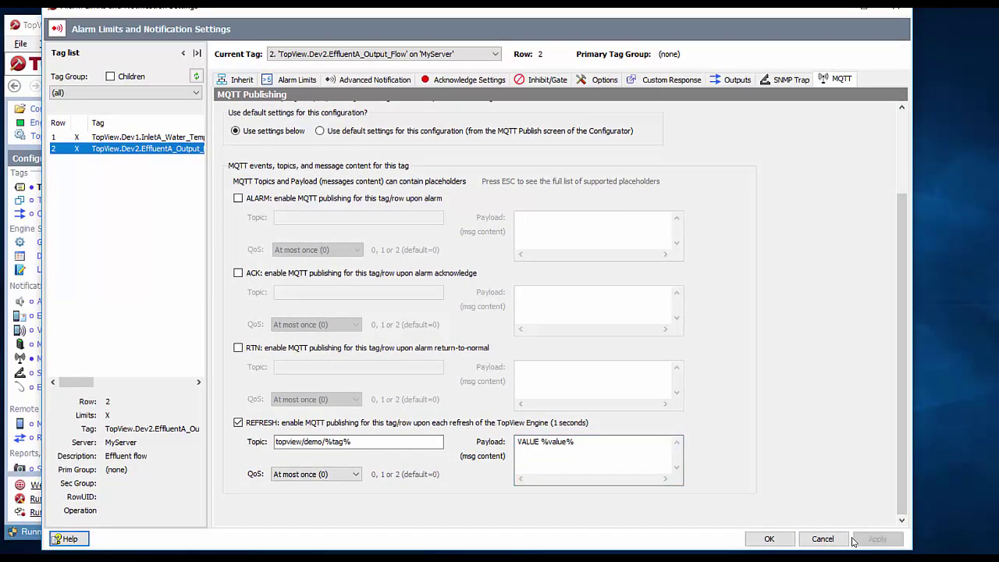
pyautogui.click(770, 539)
# - Save the configuration and launch its TopView Engine to watch the effluent flow refresh messages in the test broker
pyautogui.click(81, 87)
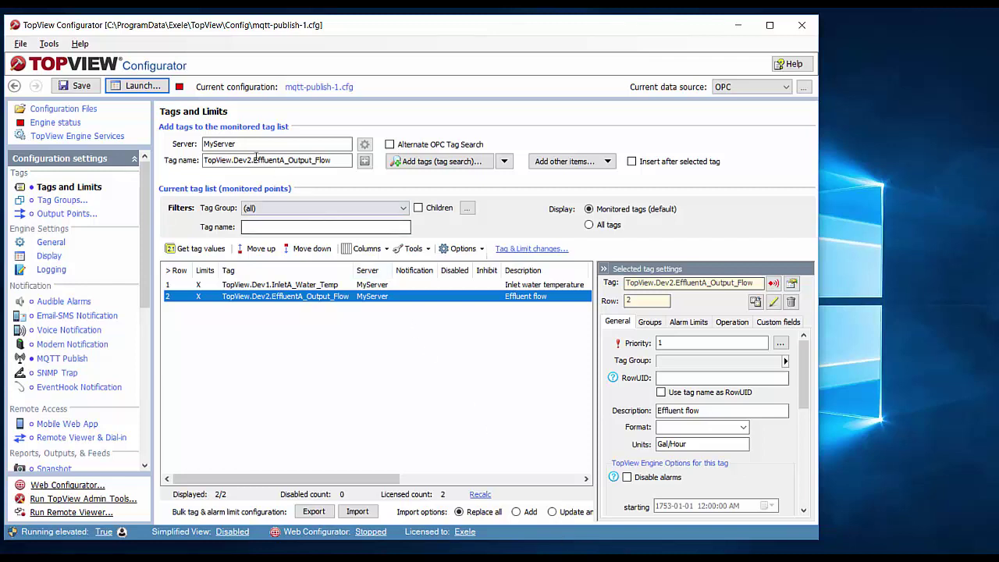
pyautogui.click(143, 87)
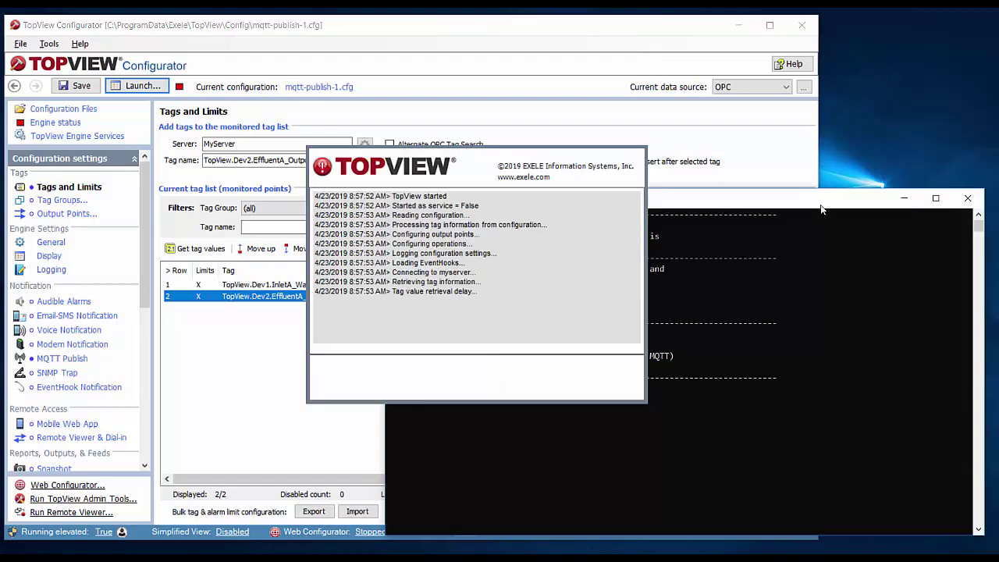
pyautogui.click(824, 213)
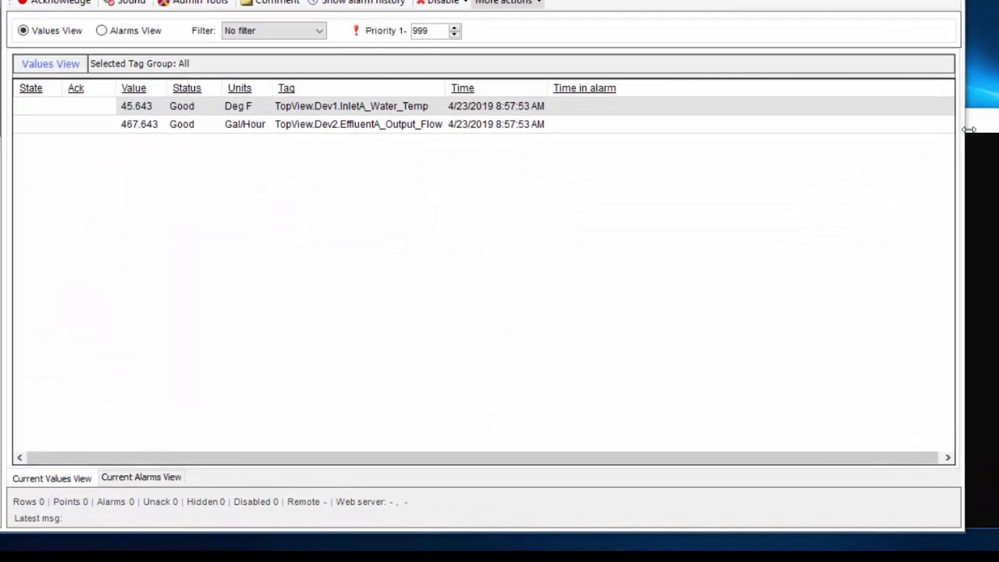
pyautogui.click(986, 128)
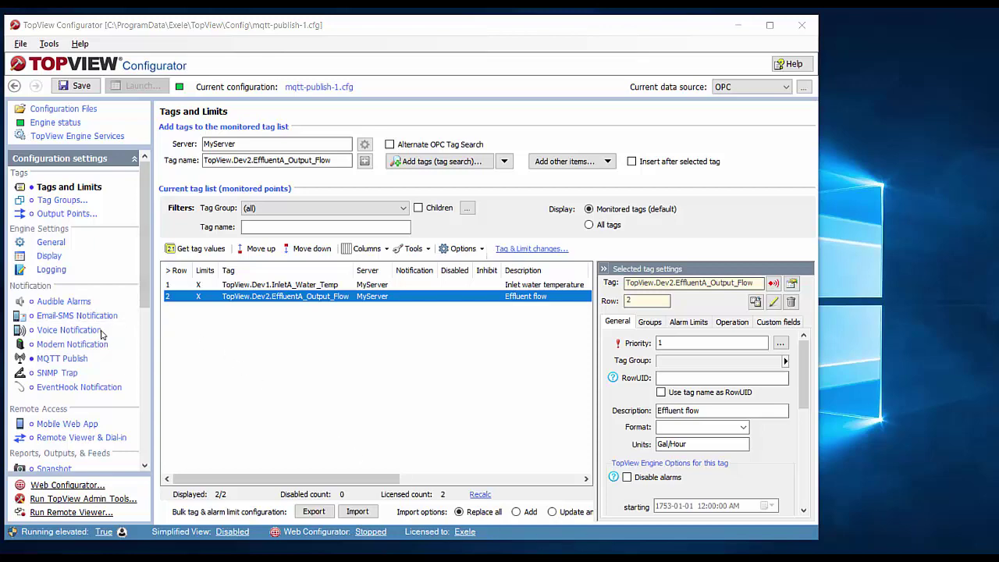
# - In the configuration's default per-tag MQTT settings, enable publishing upon each engine refresh with the topic topview/demo/%tag%
pyautogui.click(62, 359)
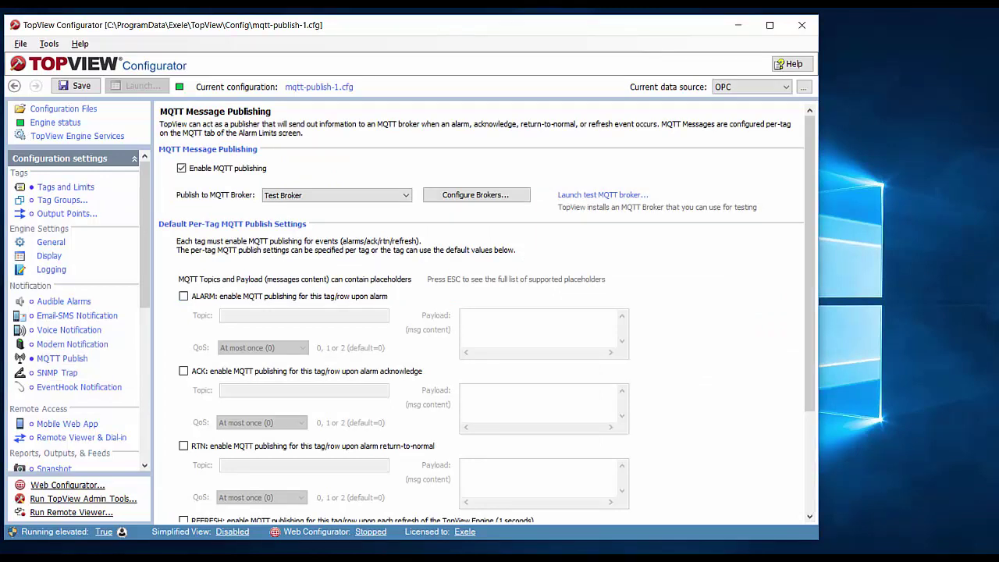
pyautogui.moveTo(808, 386); pyautogui.dragTo(817, 492)
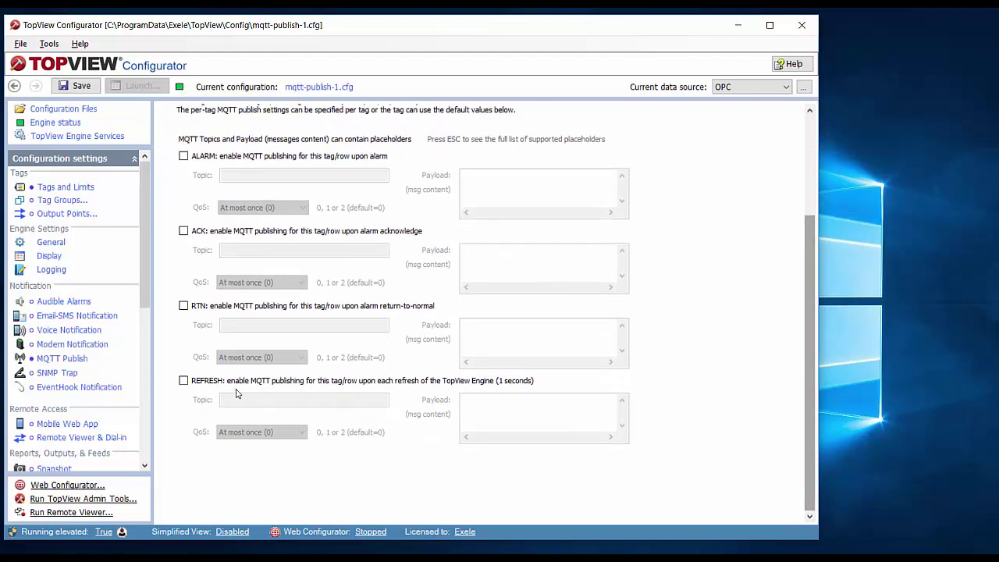
pyautogui.click(183, 382)
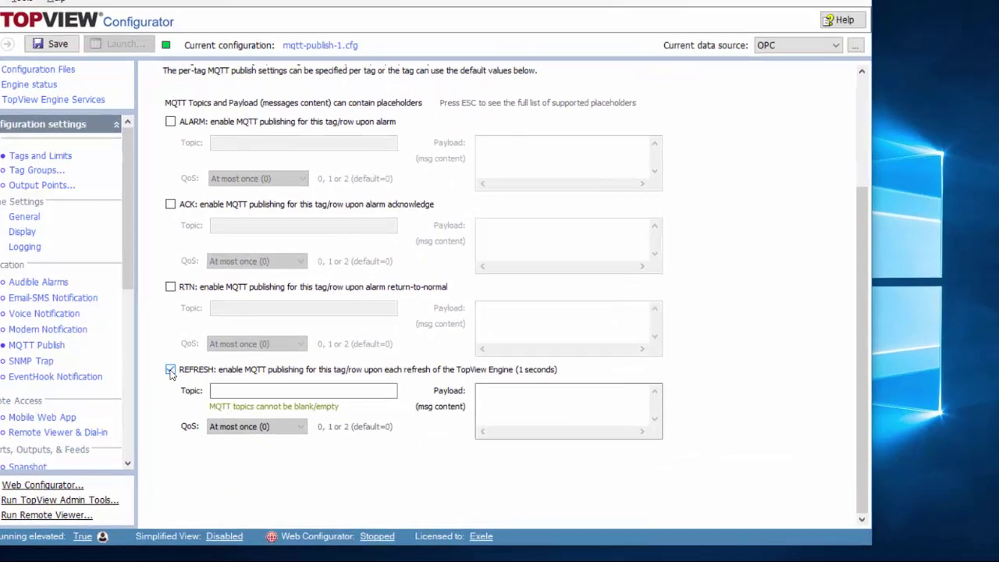
pyautogui.click(246, 391)
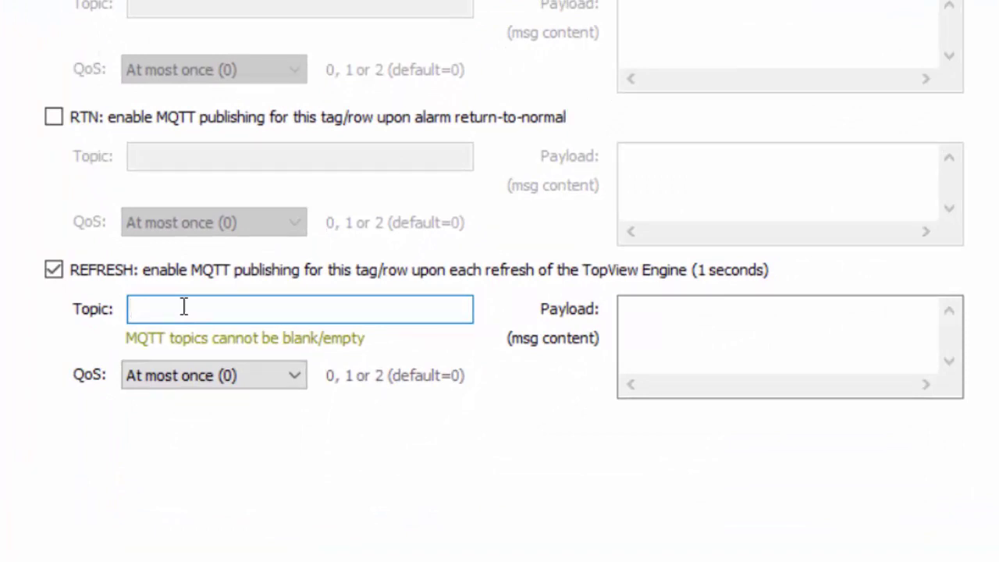
pyautogui.write('topview/demo/')
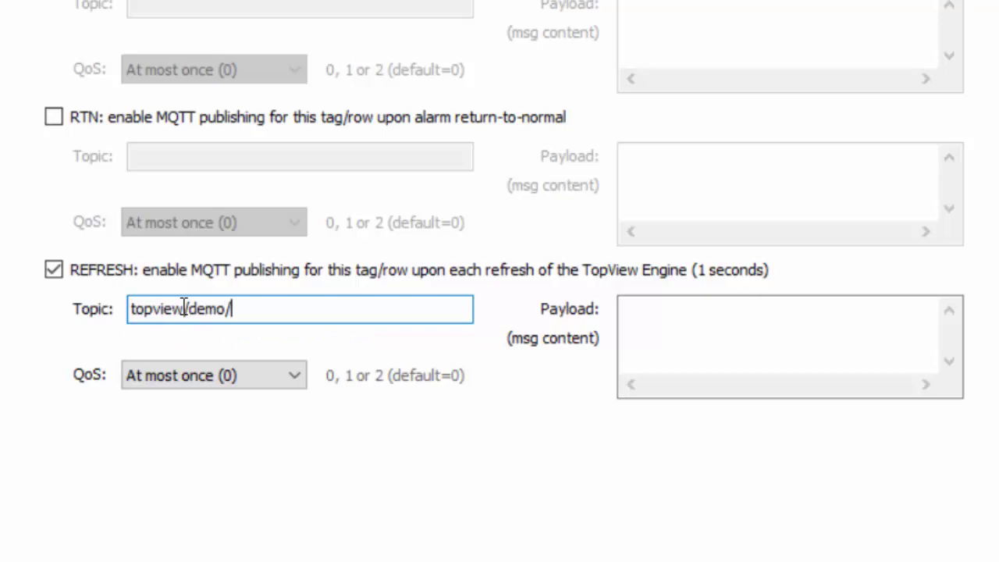
pyautogui.write('%tag%')
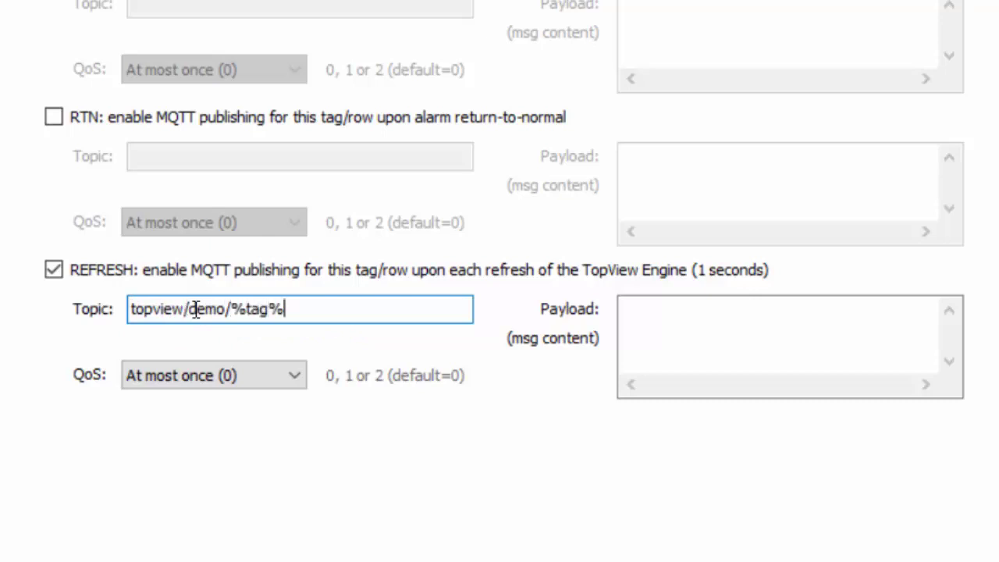
# - Set the default refresh payload to "%value%, %eu%, %desc%"
pyautogui.click(634, 313)
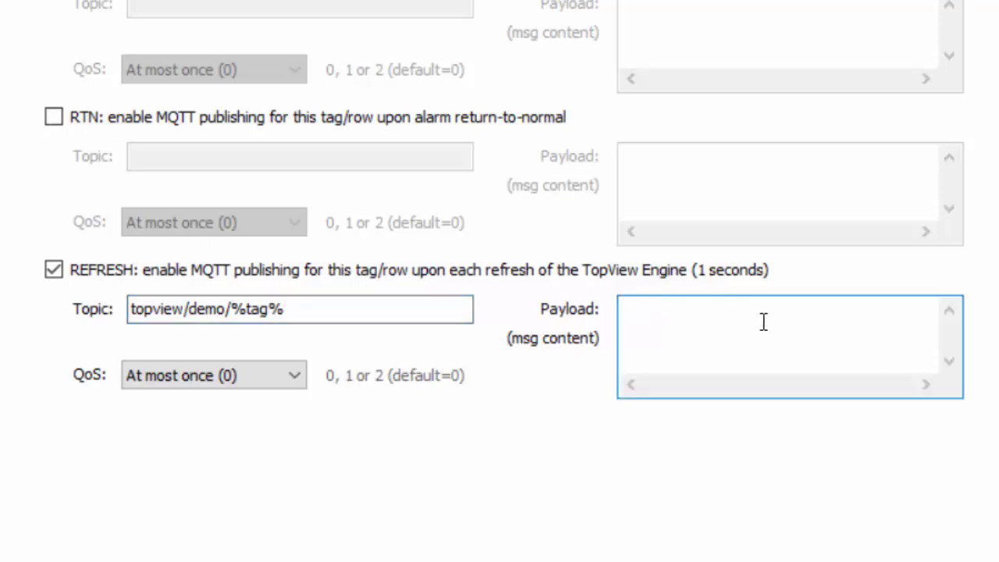
pyautogui.write('%value%, ')
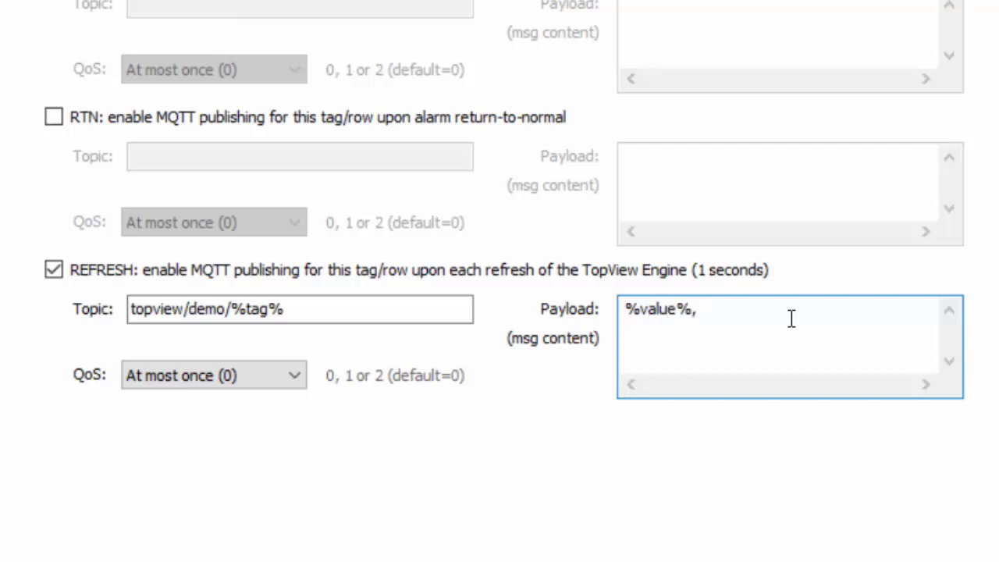
pyautogui.write('%eu%, %')
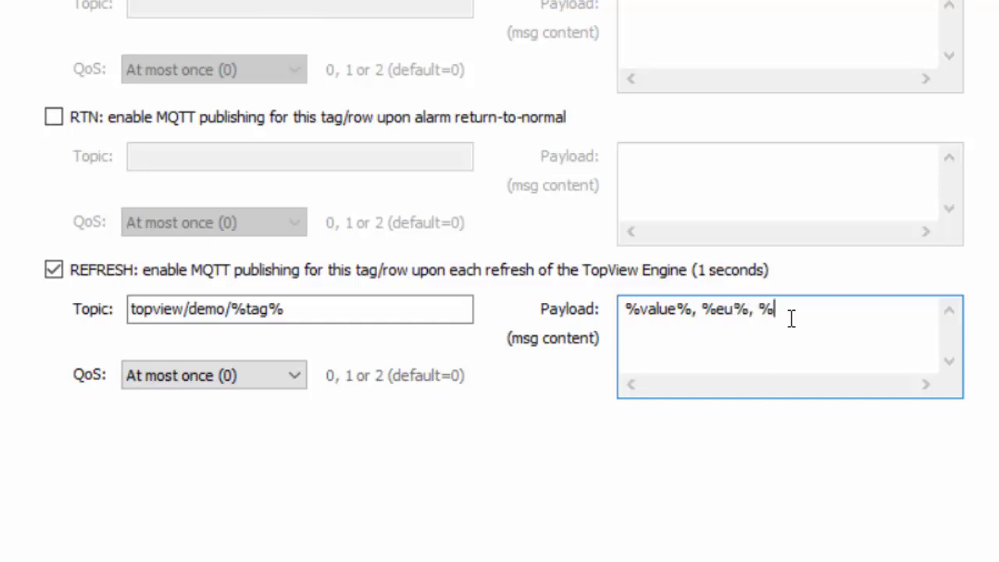
pyautogui.write('desc%')
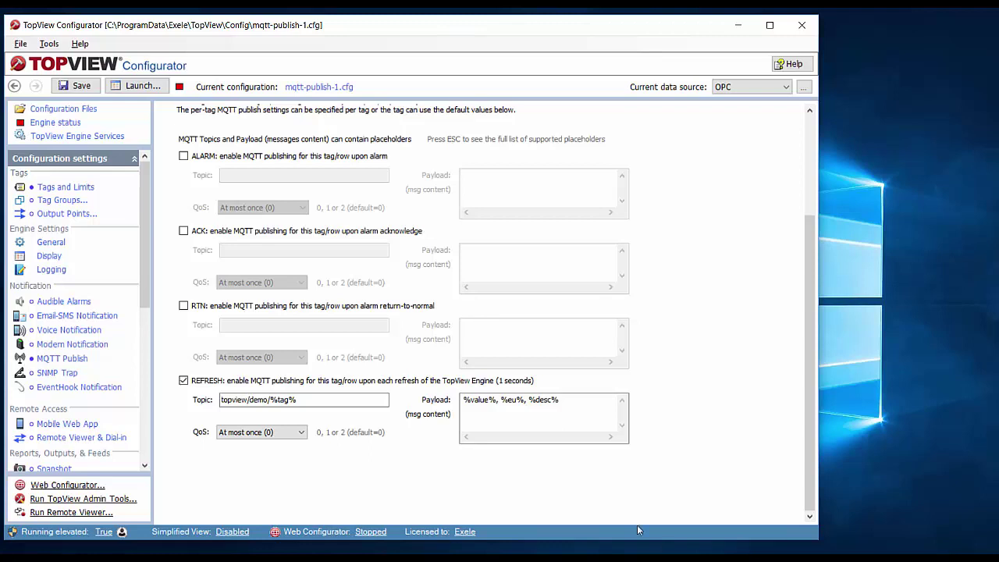
# - Switch the TopView.Dev1.InletA_Water_Temp tag's MQTT publishing to the configuration's default settings
pyautogui.click(89, 188)
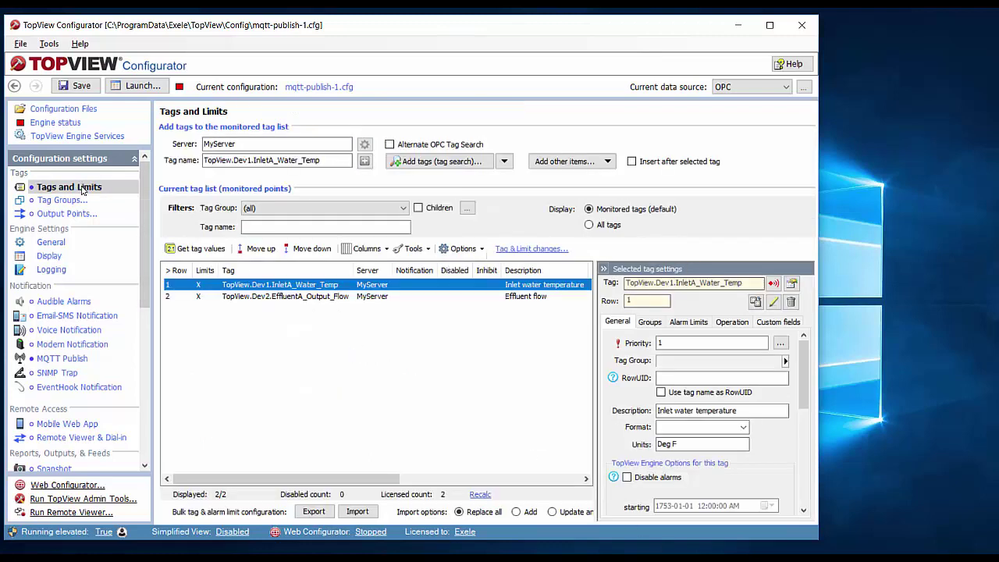
pyautogui.doubleClick(231, 288)
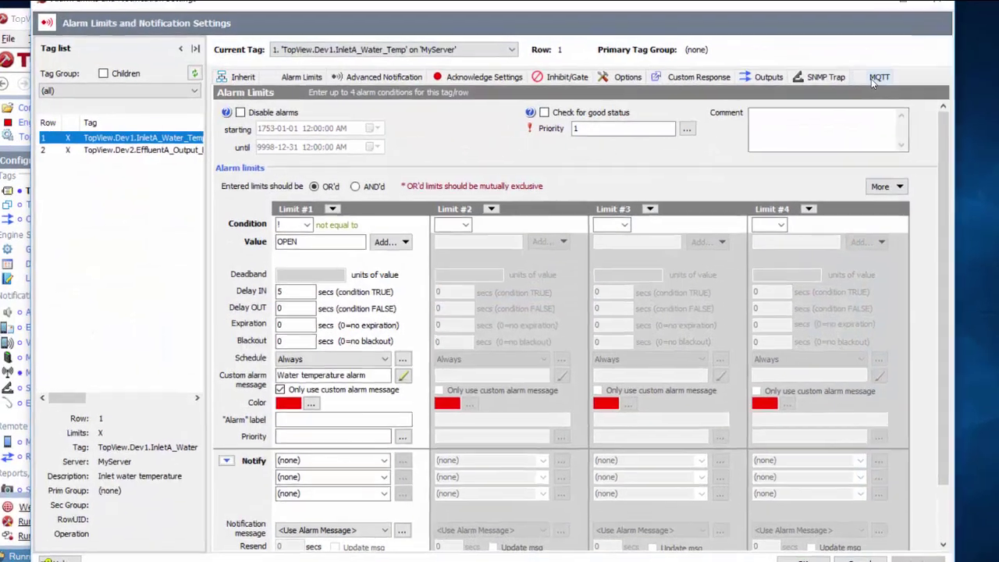
pyautogui.click(839, 79)
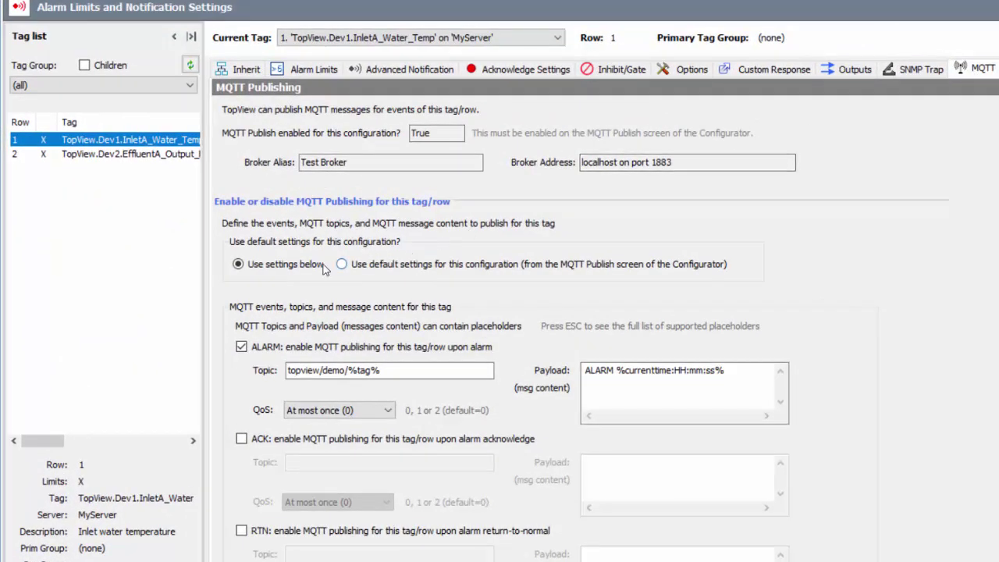
pyautogui.click(351, 264)
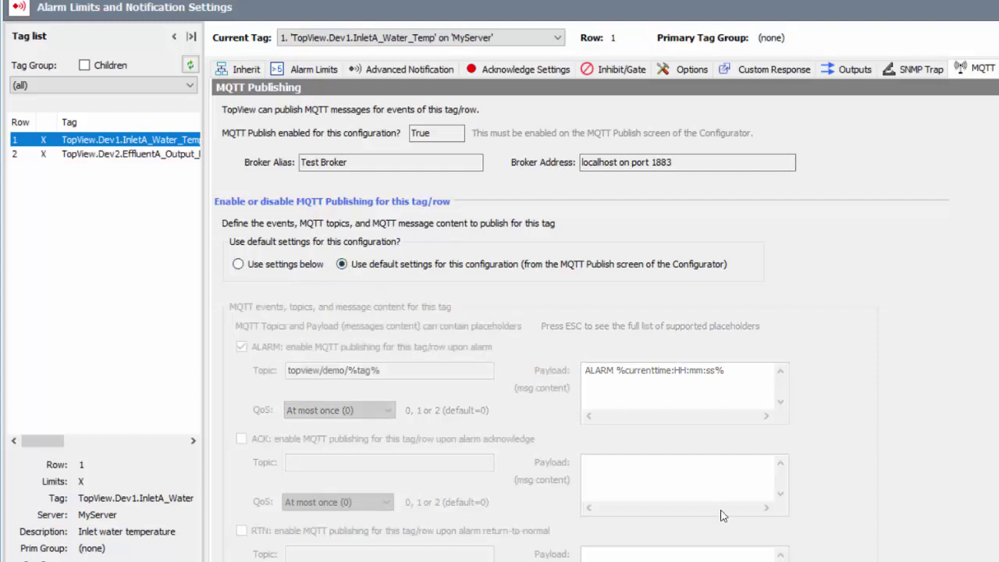
# - Switch the TopView.Dev2.EffluentA_Output_Flow tag to the default MQTT settings as well and confirm the tag settings
pyautogui.click(154, 159)
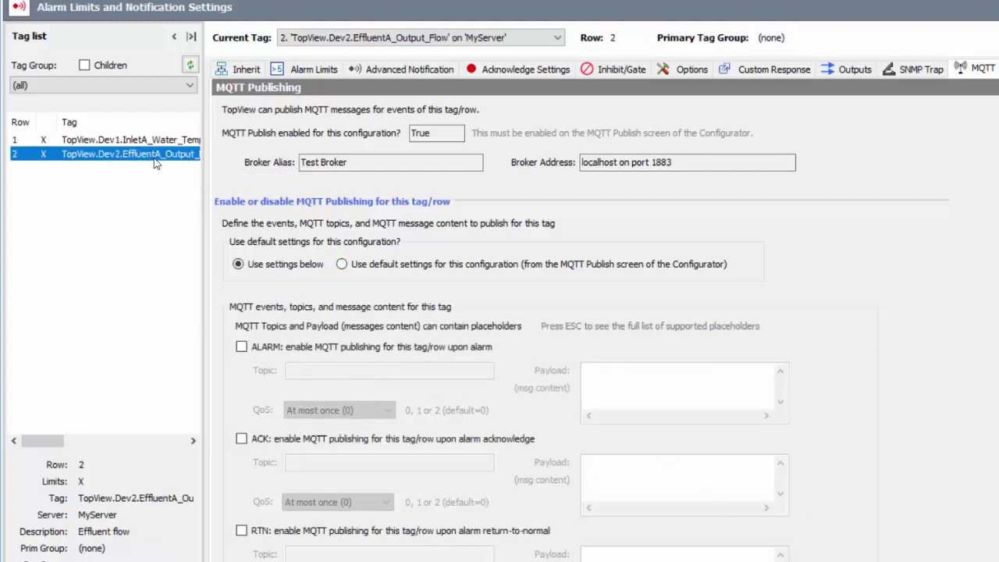
pyautogui.click(342, 265)
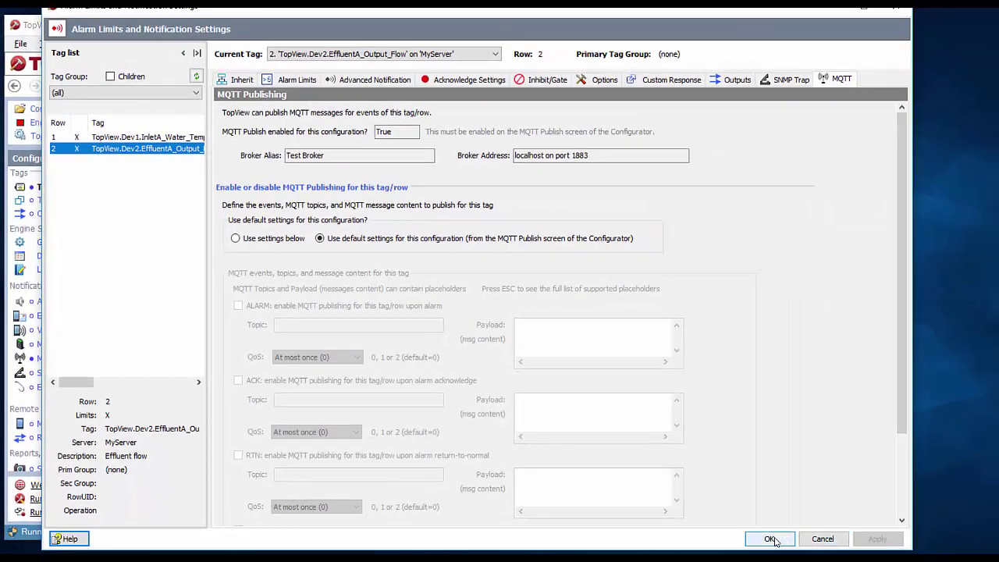
pyautogui.click(771, 538)
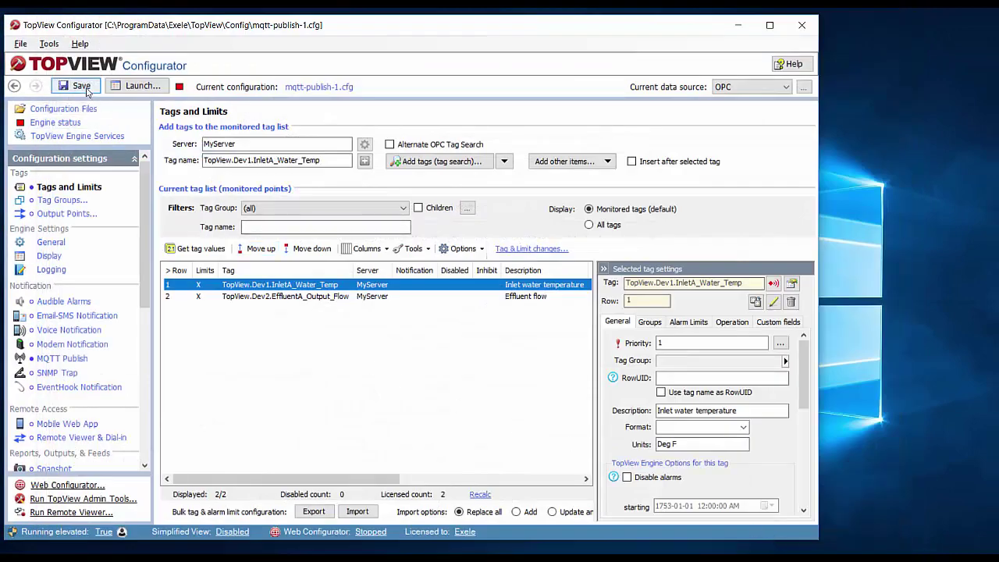
# - Save the configuration and relaunch its TopView Engine, moving the MQTT test broker window aside
pyautogui.click(82, 86)
pyautogui.click(129, 86)
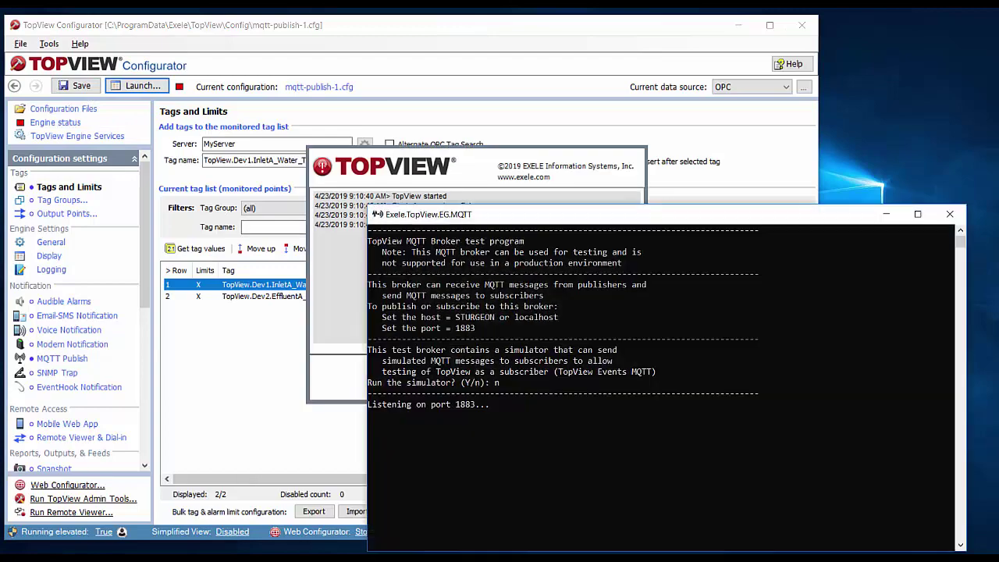
pyautogui.moveTo(714, 220); pyautogui.dragTo(829, 222)
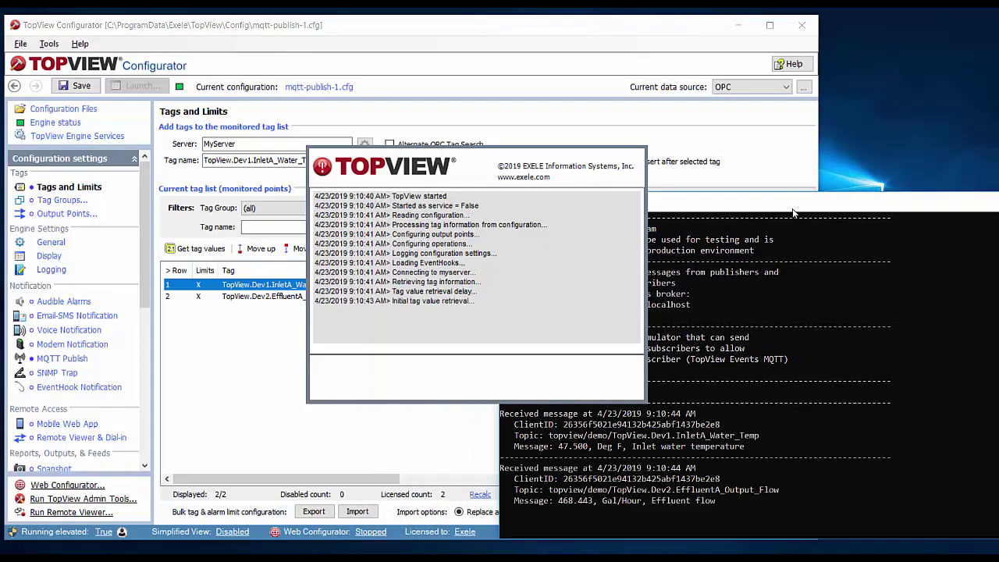